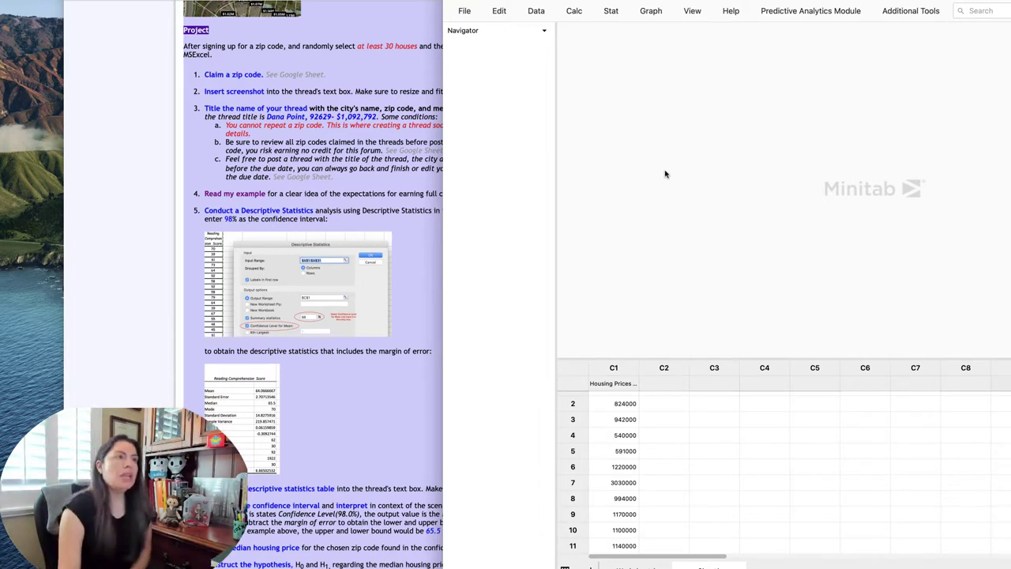
# Open the Google Sign-up Sheet for a Zip Code link listed under Preliminary.
pyautogui.click(336, 143)
pyautogui.scroll(5, 317, 158)
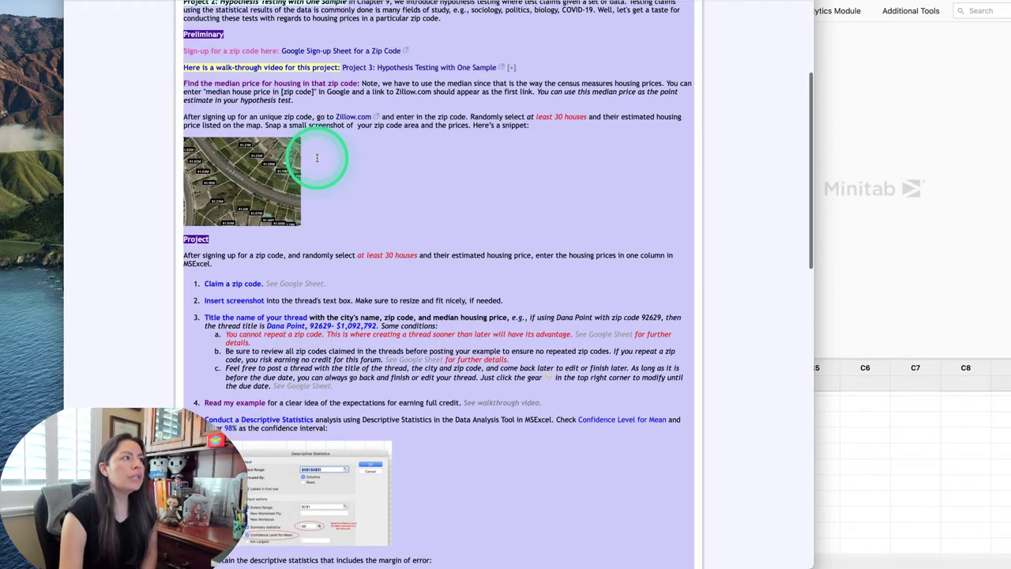
pyautogui.scroll(5, 317, 158)
pyautogui.scroll(-2, 317, 158)
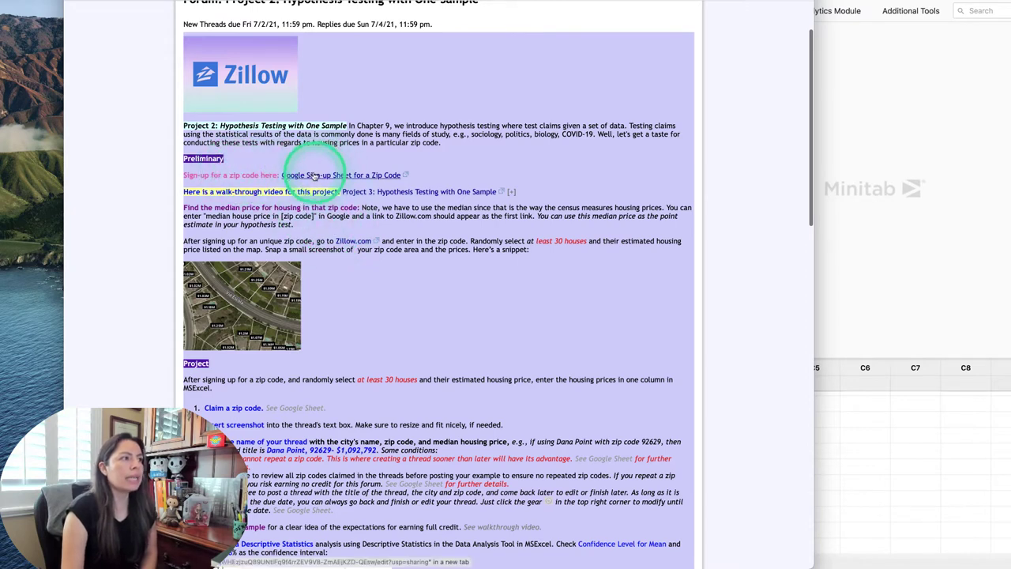
pyautogui.click(367, 177)
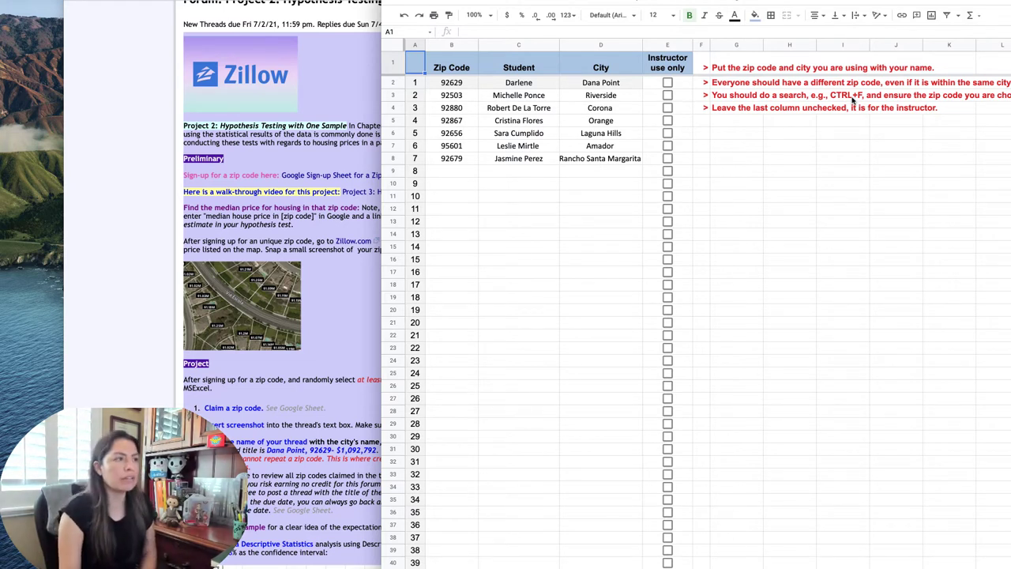
# Return from the zip-code sign-up sheet to the Project 2 hypothesis-testing instructions.
pyautogui.click(278, 209)
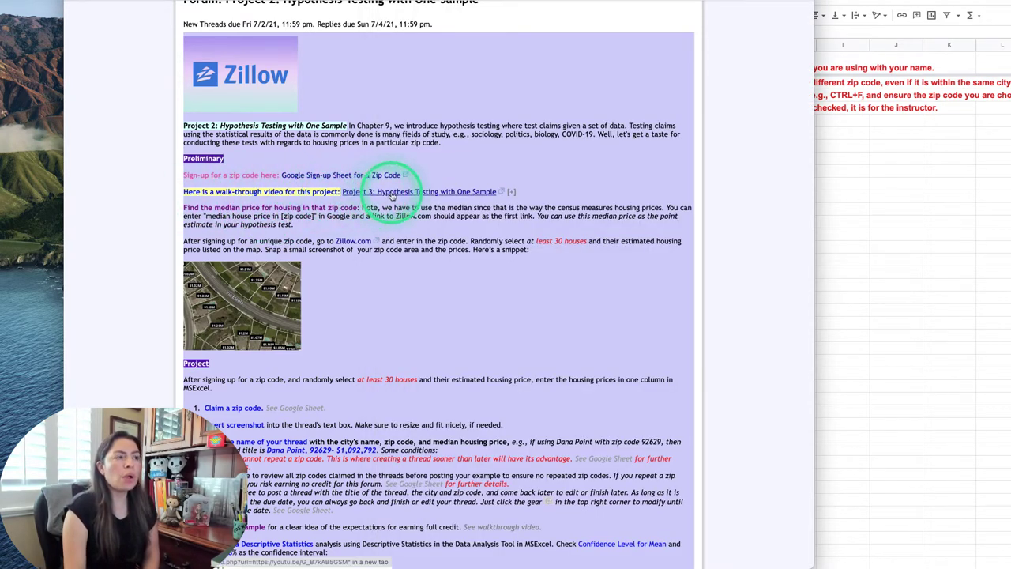
# Embed the Proj_HypTest_Walkthrough video, play it briefly, then pause it.
pyautogui.click(512, 192)
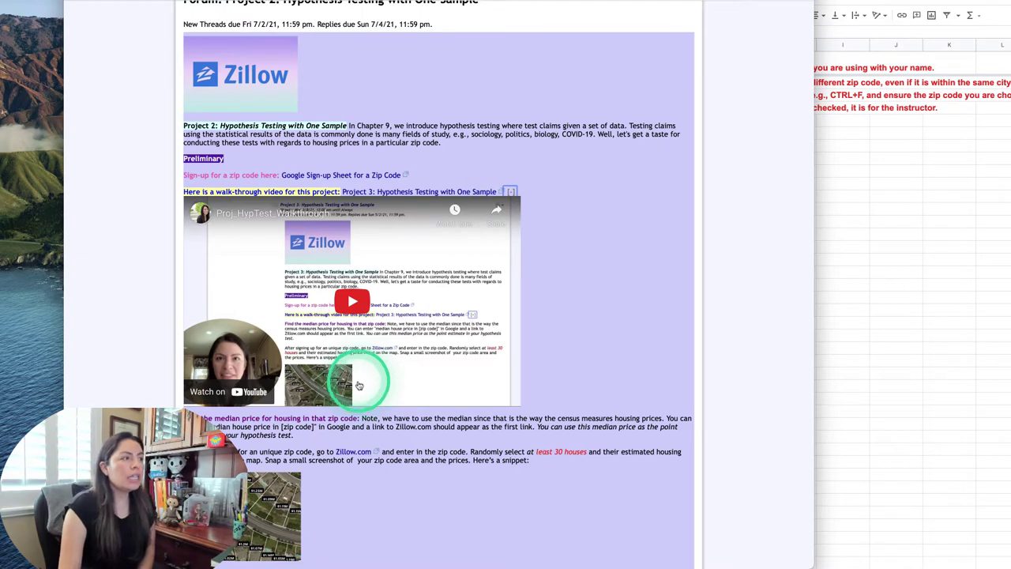
pyautogui.click(351, 301)
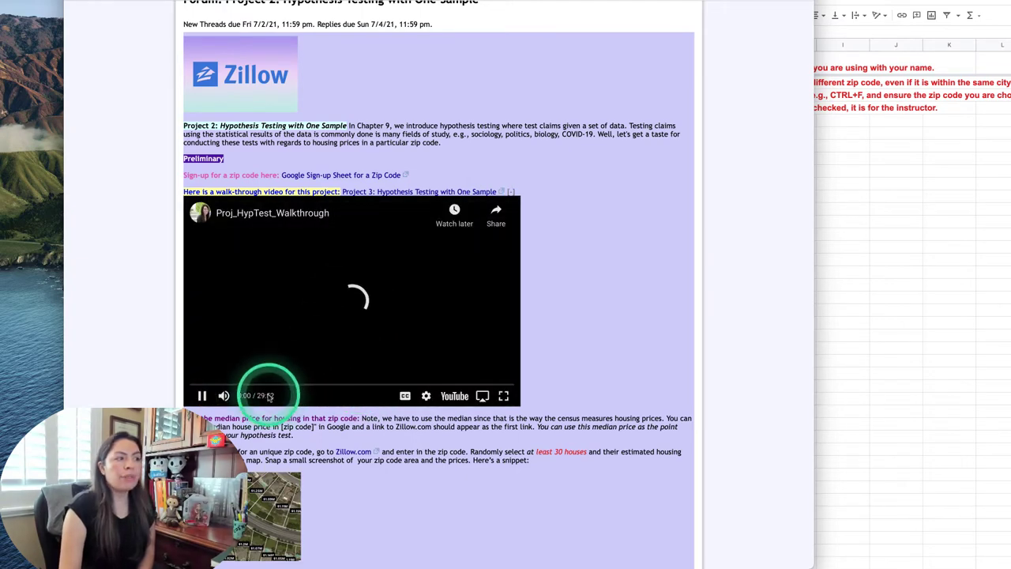
pyautogui.click(202, 395)
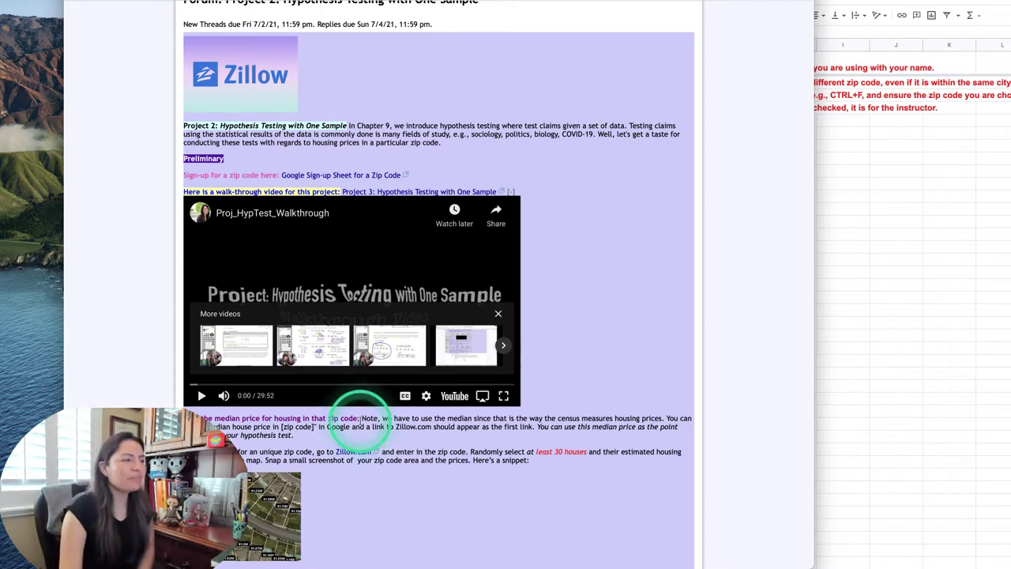
# Read through the numbered project steps down to Descriptive Statistics at 98% confidence.
pyautogui.scroll(-5, 371, 395)
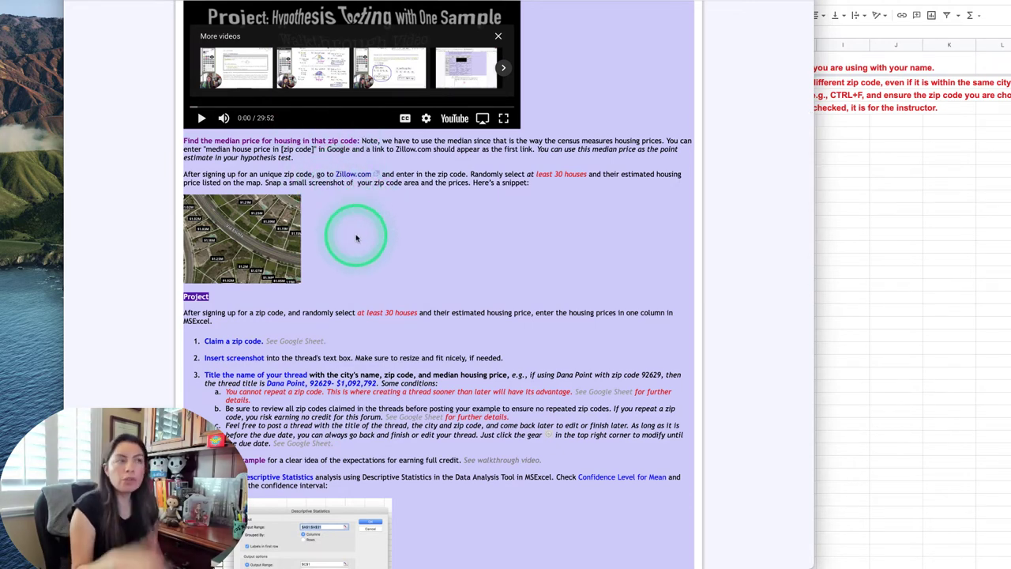
pyautogui.scroll(1, 356, 233)
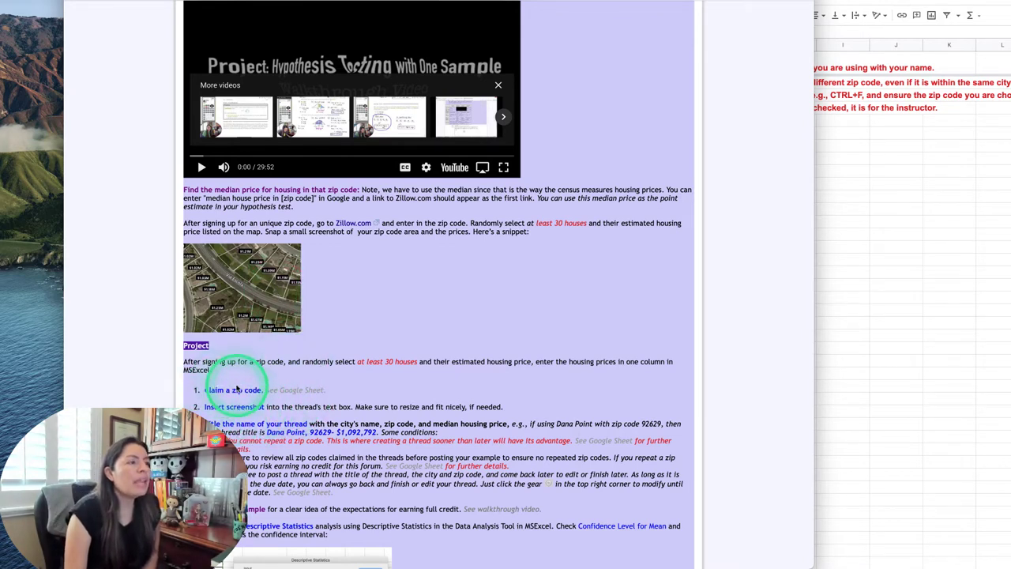
pyautogui.scroll(-4, 260, 405)
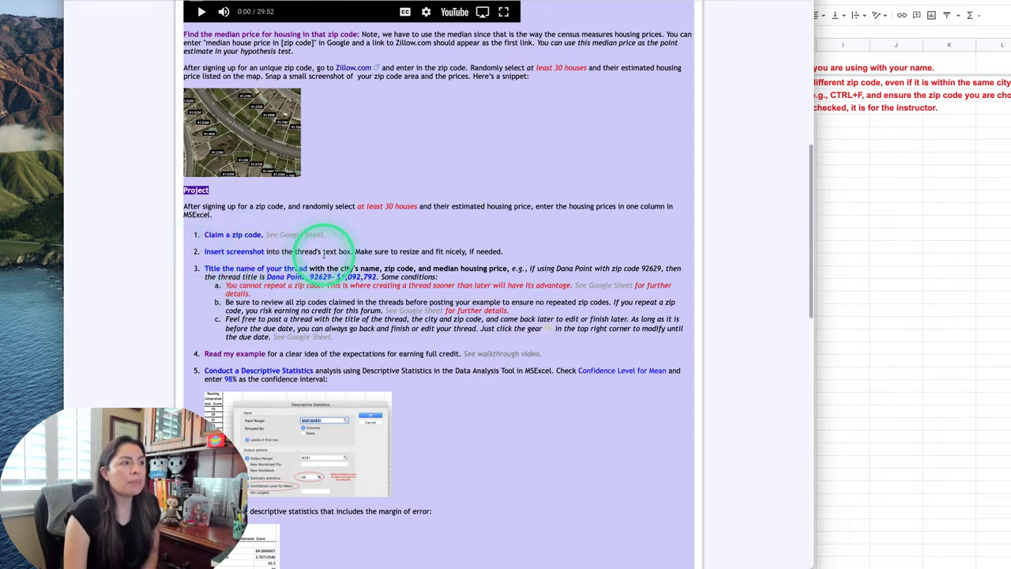
pyautogui.scroll(4, 323, 253)
pyautogui.scroll(-3, 256, 367)
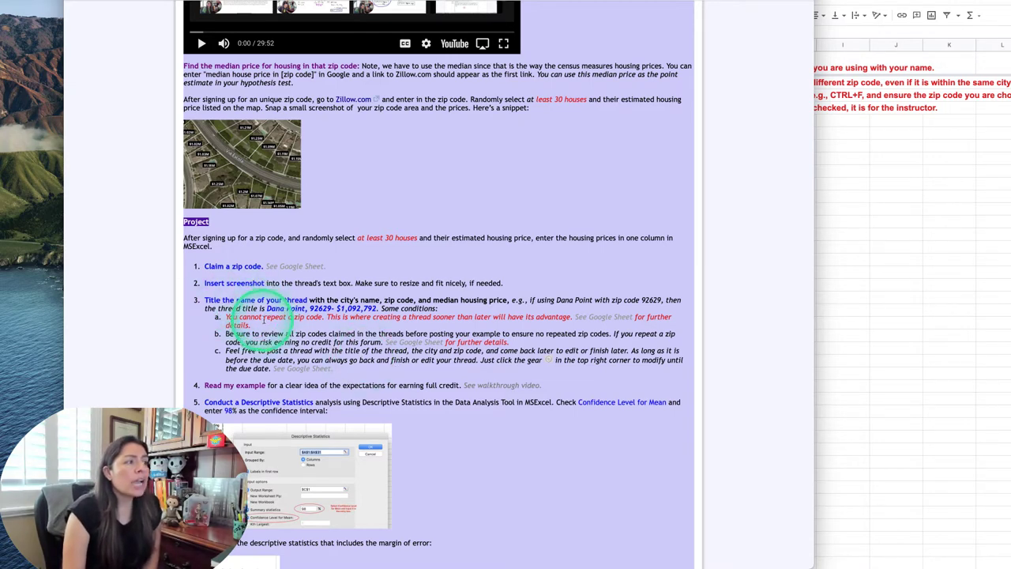
pyautogui.scroll(-1, 267, 320)
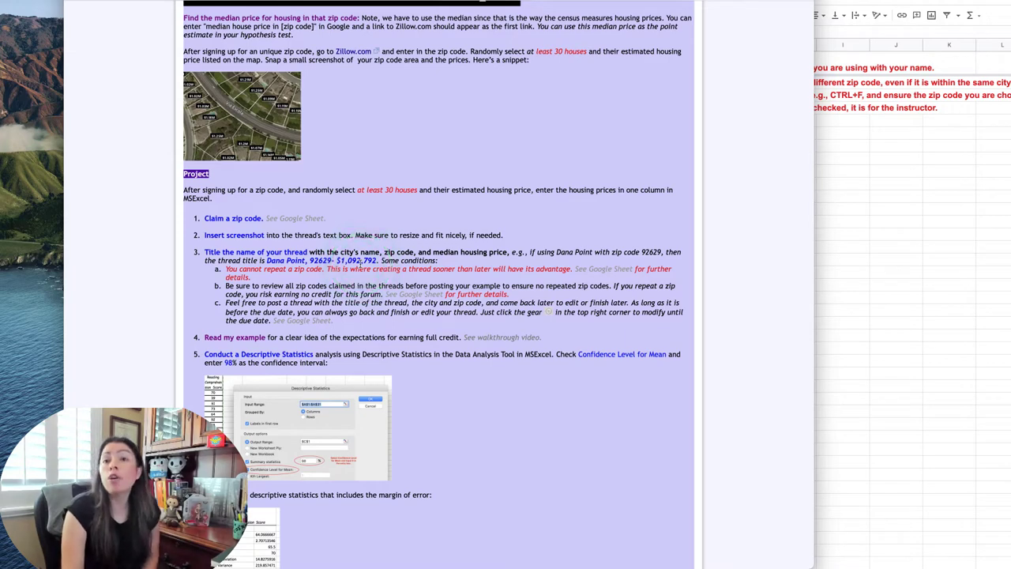
pyautogui.scroll(-4, 360, 267)
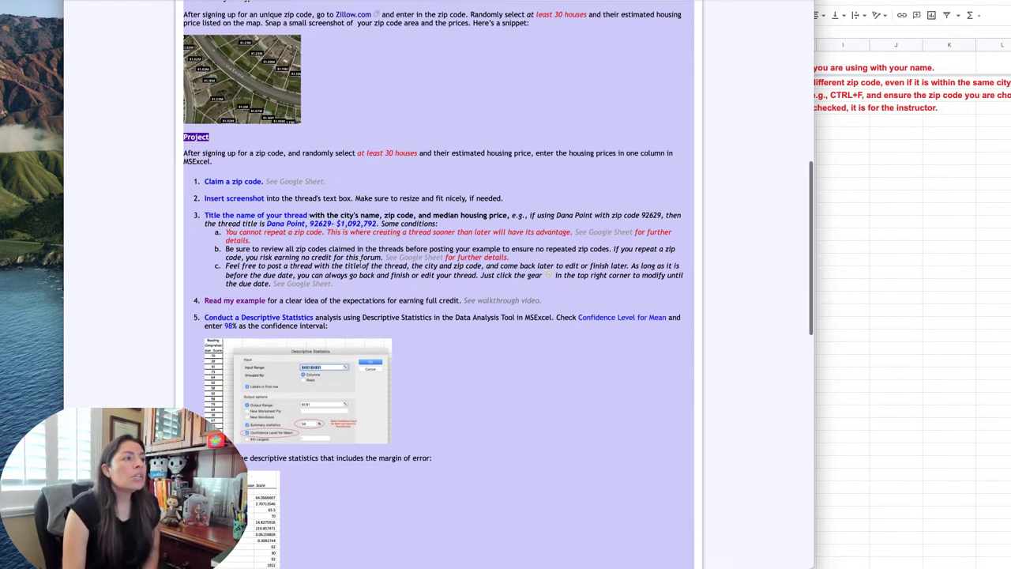
pyautogui.scroll(-1, 360, 267)
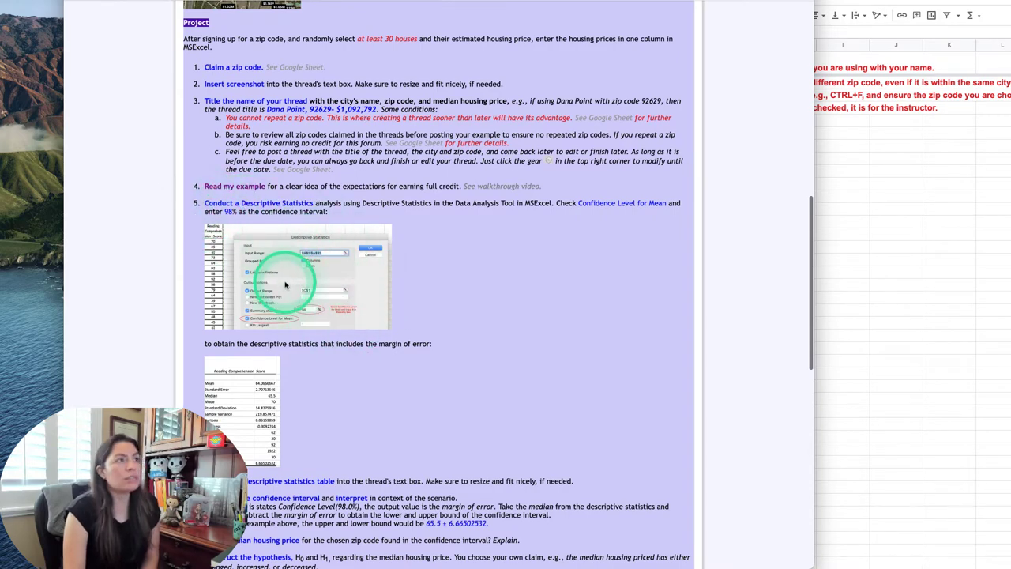
# Look through the example Dana Point, 92629 forum post.
pyautogui.click(340, 5)
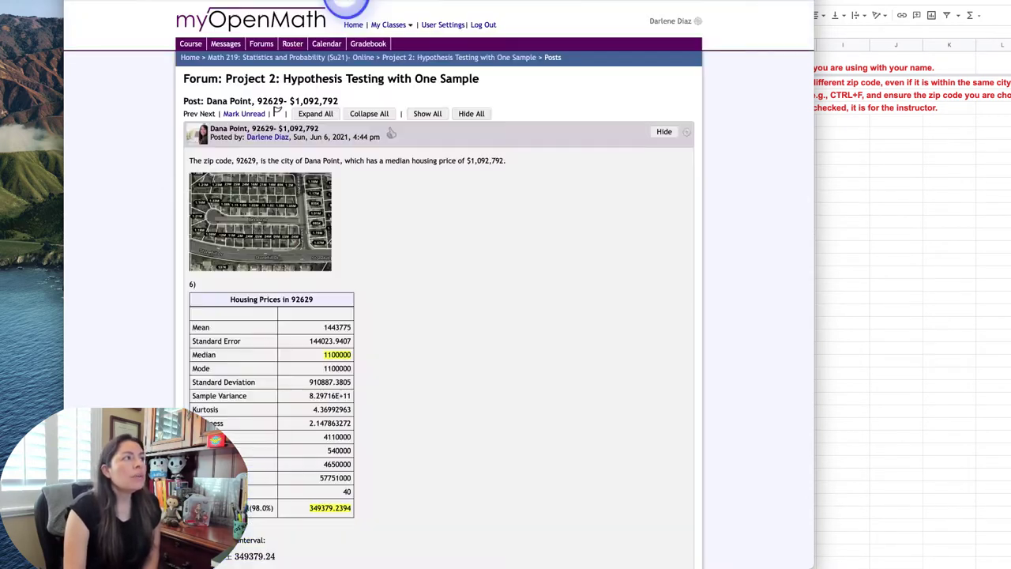
pyautogui.scroll(-5, 282, 296)
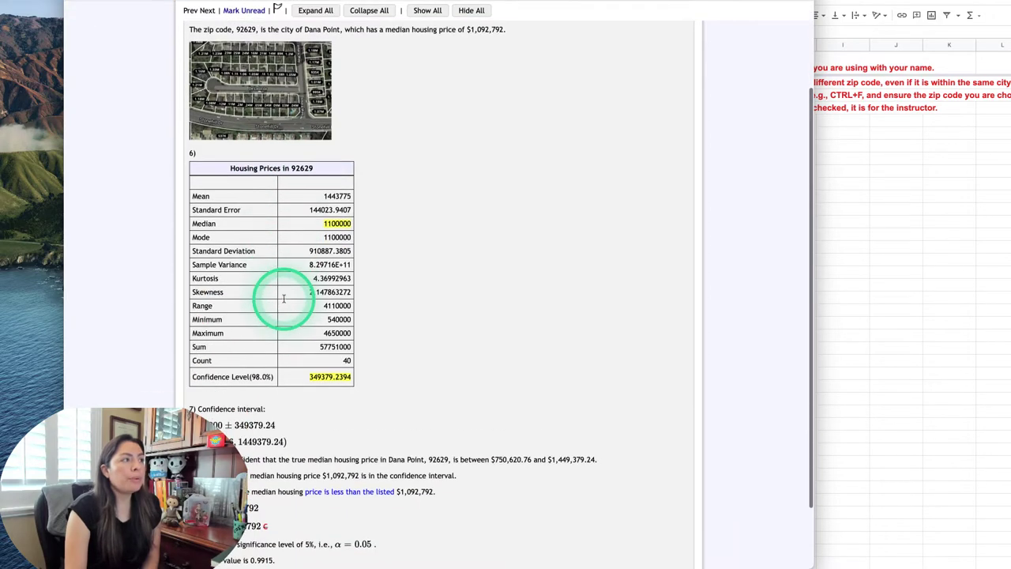
pyautogui.scroll(4, 222, 99)
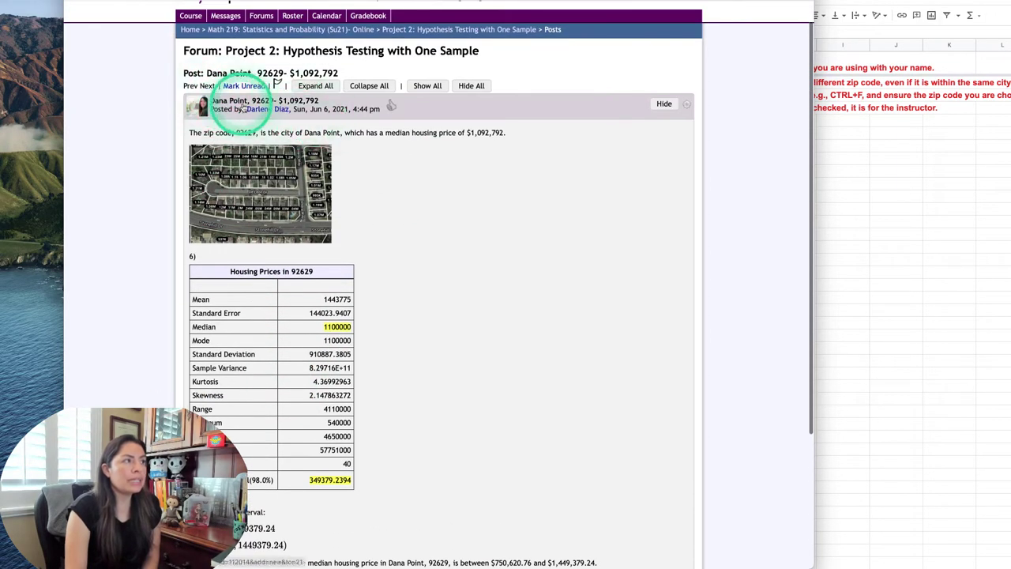
pyautogui.scroll(-1, 279, 215)
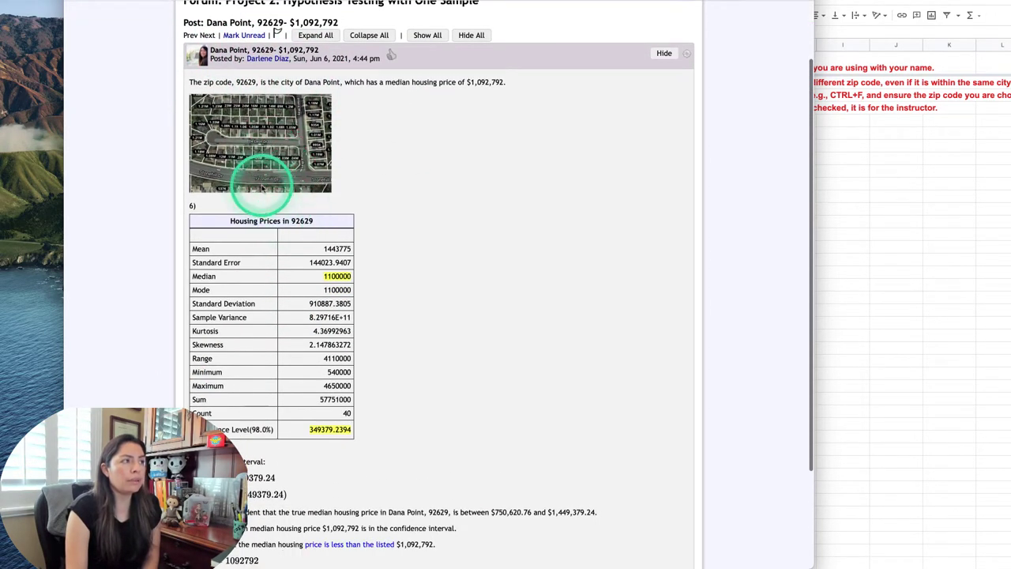
pyautogui.scroll(-3, 266, 178)
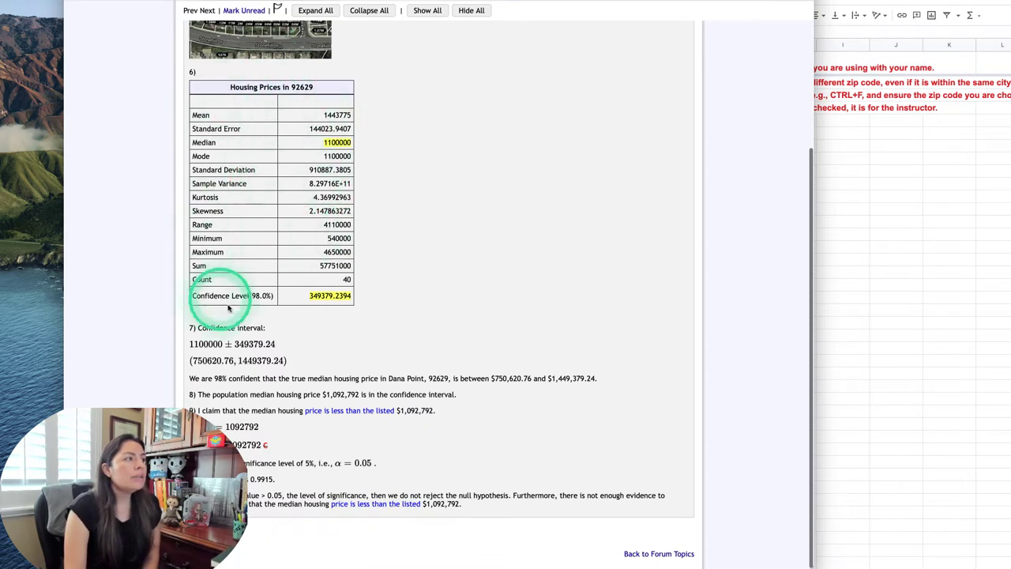
pyautogui.scroll(5, 392, 203)
pyautogui.scroll(-2, 525, 32)
pyautogui.scroll(-2, 525, 32)
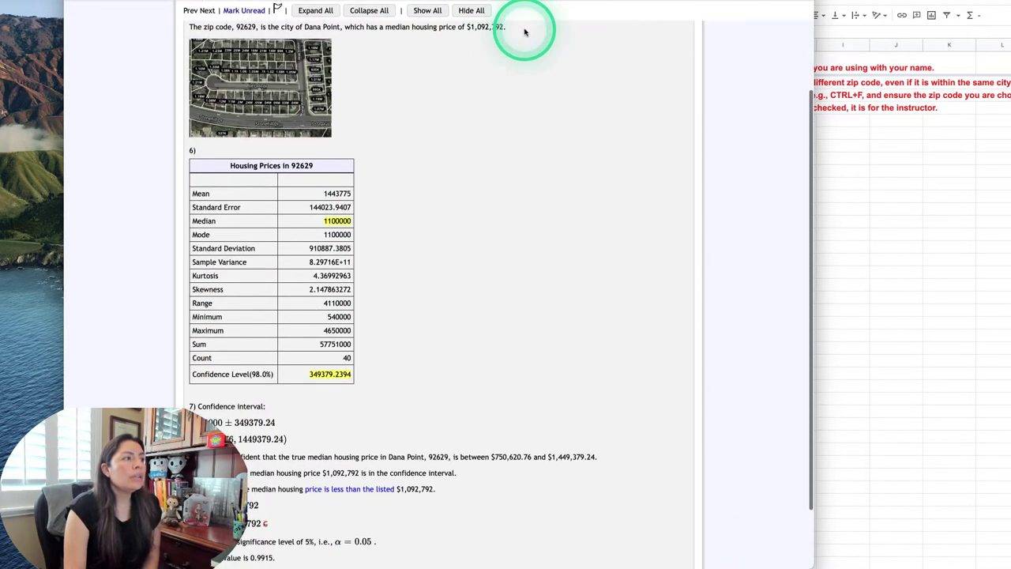
# Scroll past the grading rubric to the empty Subject and Message fields.
pyautogui.click(559, 3)
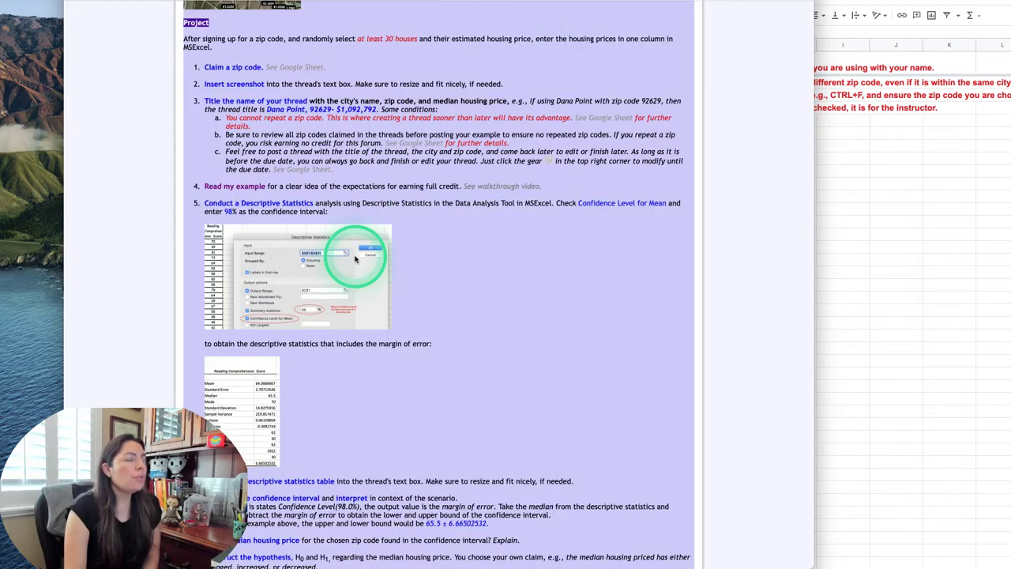
pyautogui.scroll(-6, 352, 255)
pyautogui.scroll(10, 344, 356)
pyautogui.scroll(-15, 340, 412)
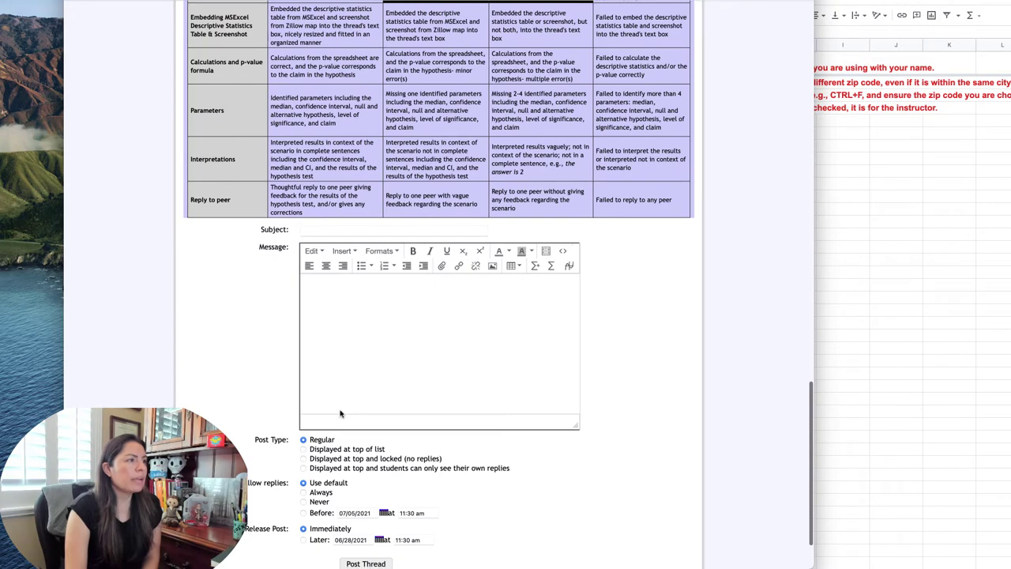
pyautogui.click(355, 320)
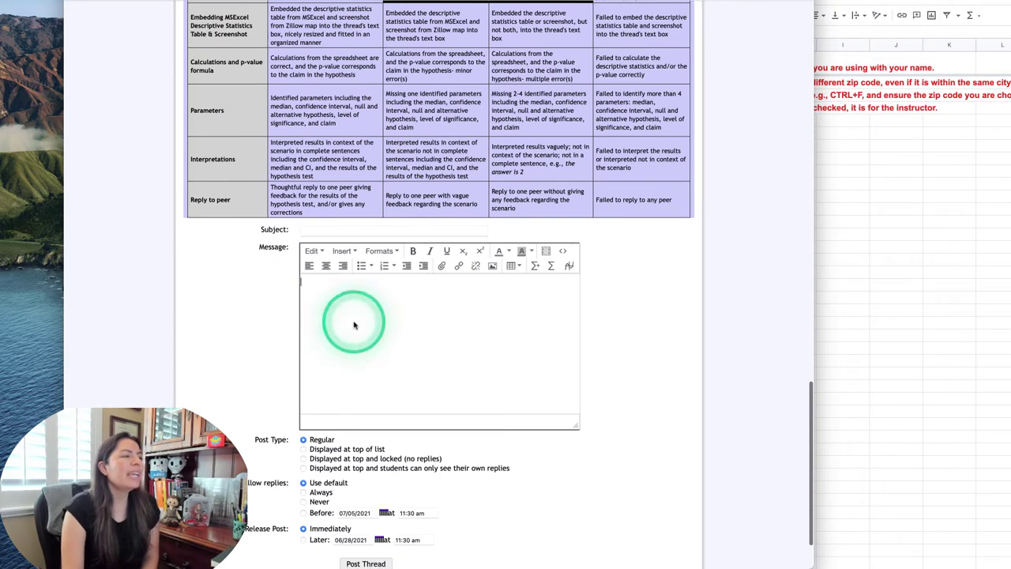
pyautogui.scroll(5, 352, 318)
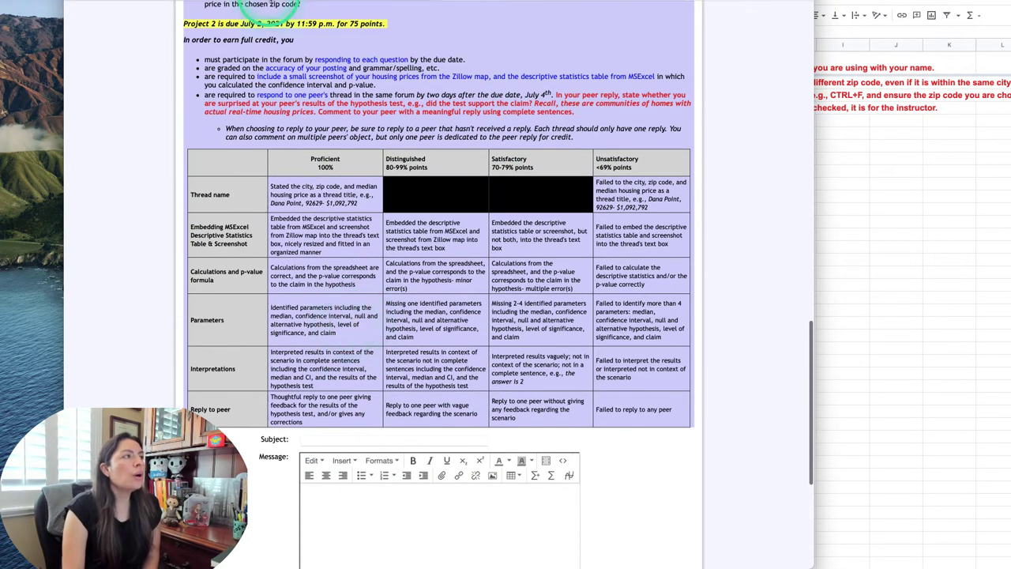
pyautogui.scroll(-10, 261, 6)
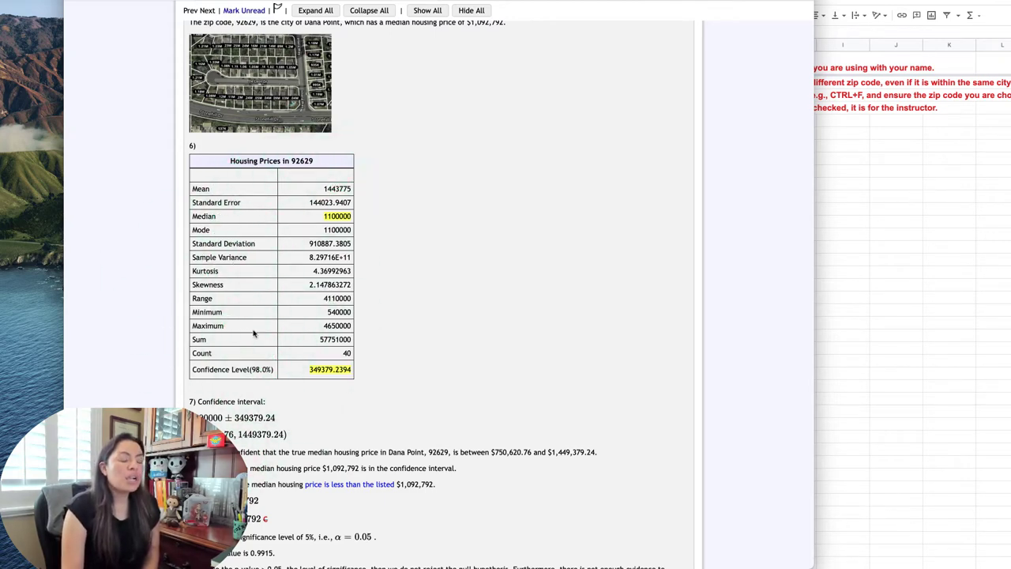
pyautogui.scroll(-2, 240, 314)
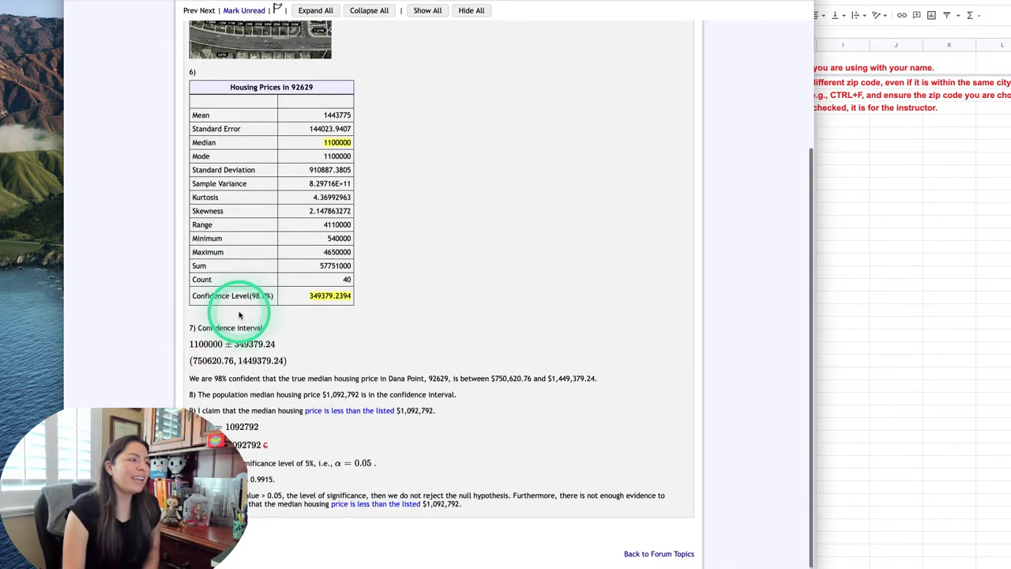
pyautogui.scroll(3, 239, 300)
pyautogui.scroll(-2, 237, 361)
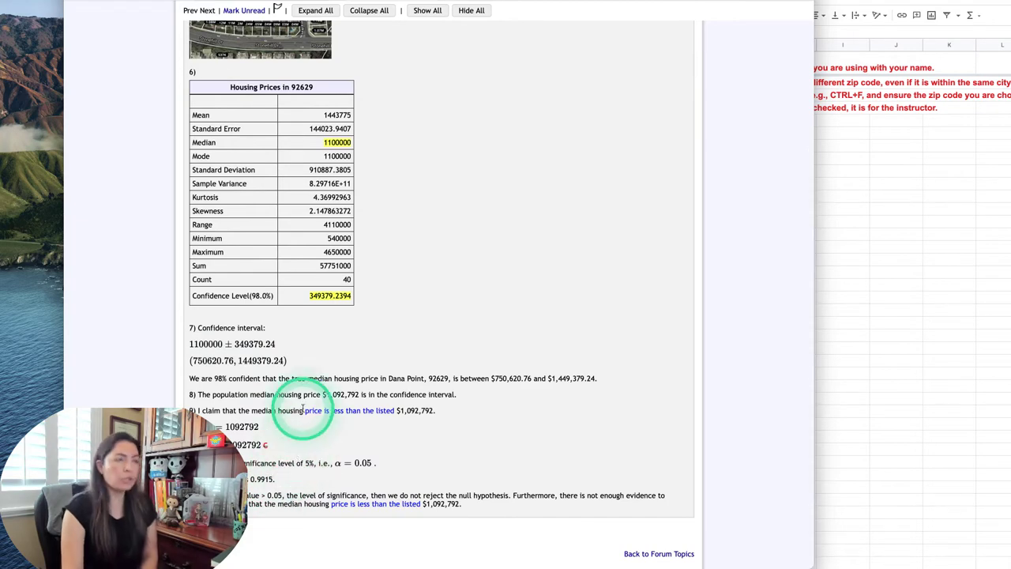
pyautogui.click(547, 8)
pyautogui.scroll(-5, 451, 169)
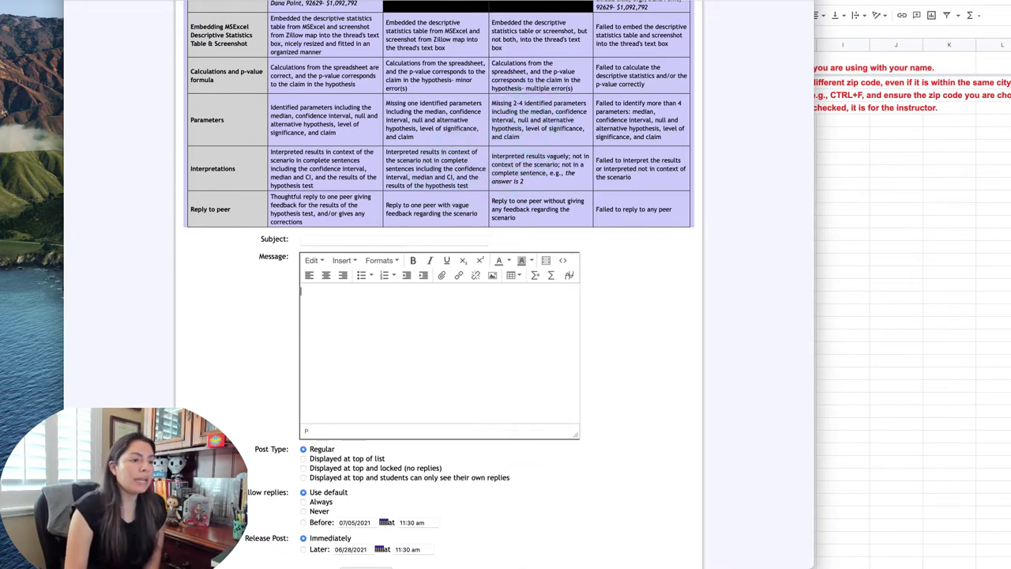
# In Minitab, scroll through the 40 Housing Prices values in column C1.
pyautogui.press('super+Tab')
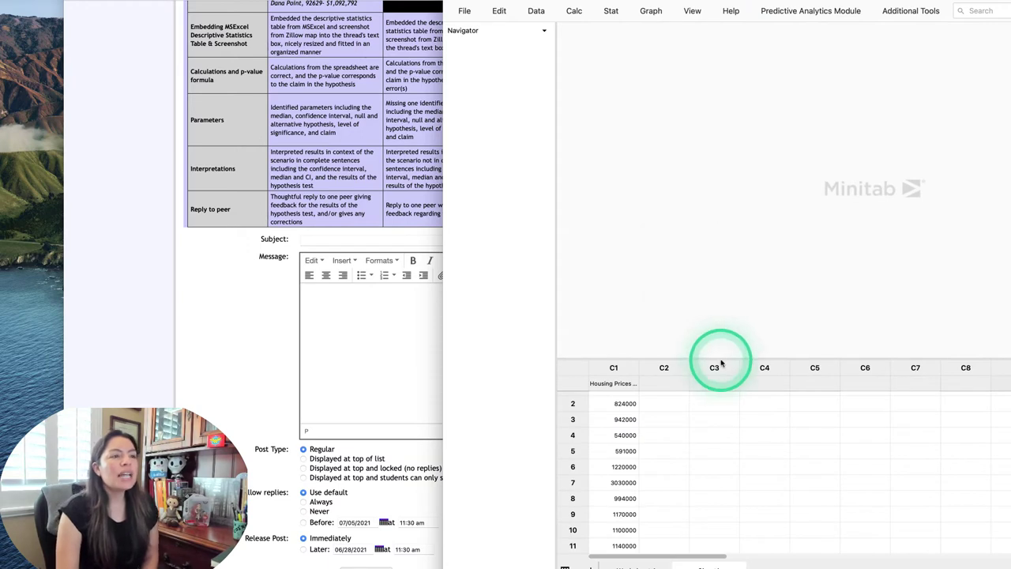
pyautogui.moveTo(721, 358); pyautogui.dragTo(718, 316)
pyautogui.click(627, 344)
pyautogui.scroll(-5, 624, 375)
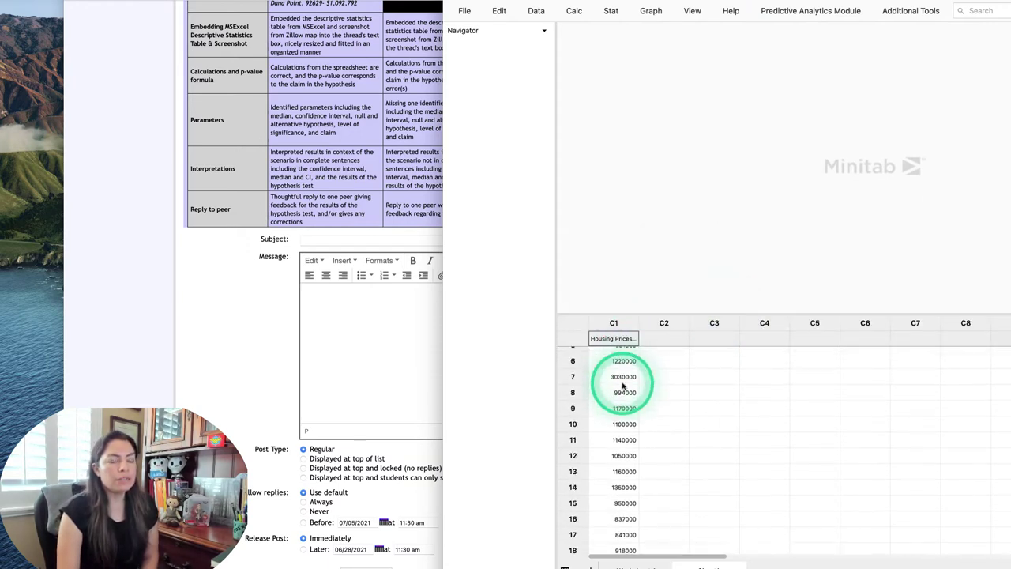
pyautogui.scroll(5, 624, 386)
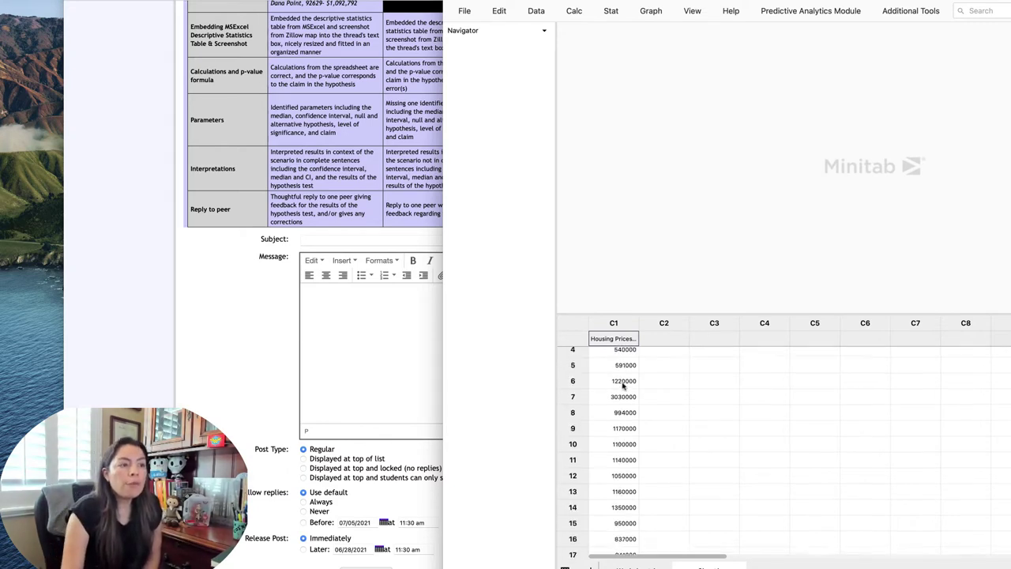
pyautogui.scroll(-8, 624, 386)
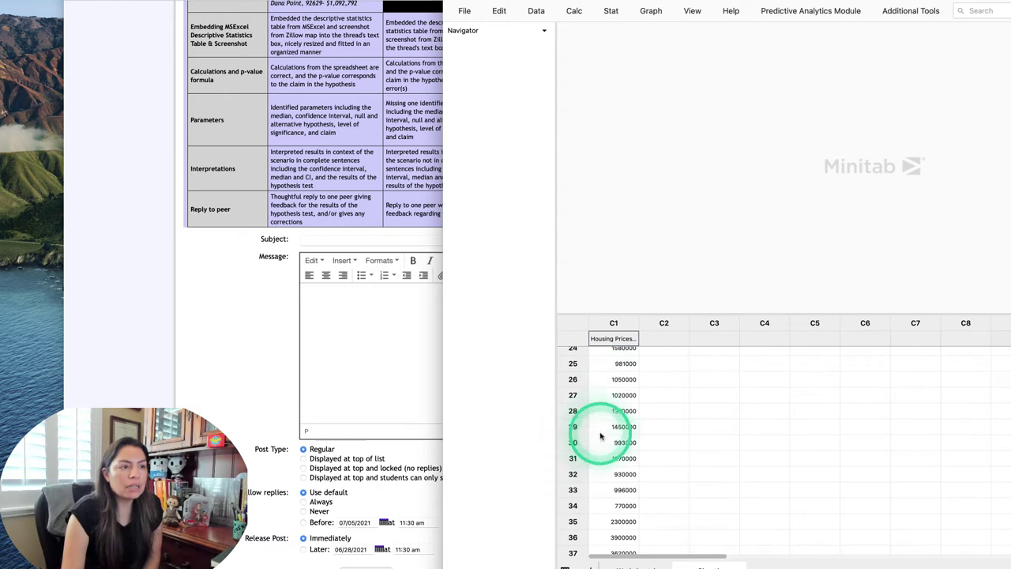
pyautogui.scroll(-6, 573, 443)
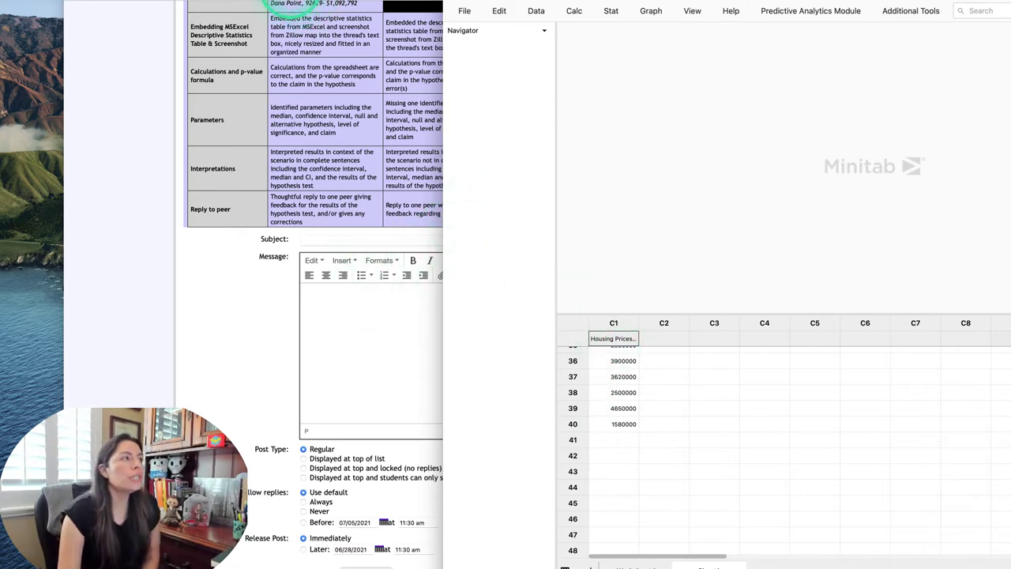
# Compare with the example post's Housing Prices table, then open Stat > Basic Statistics.
pyautogui.click(297, 4)
pyautogui.scroll(10, 297, 158)
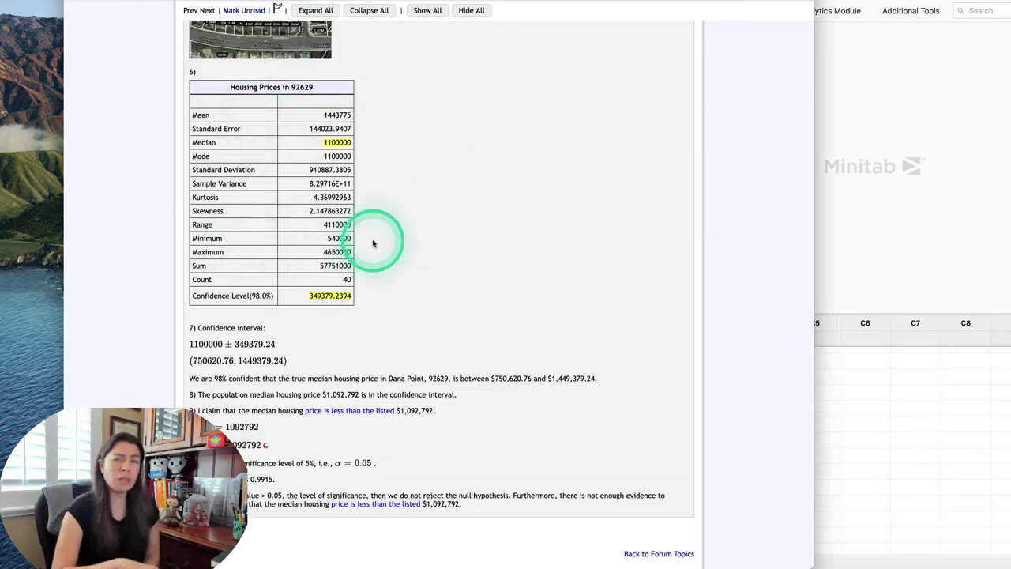
pyautogui.click(858, 203)
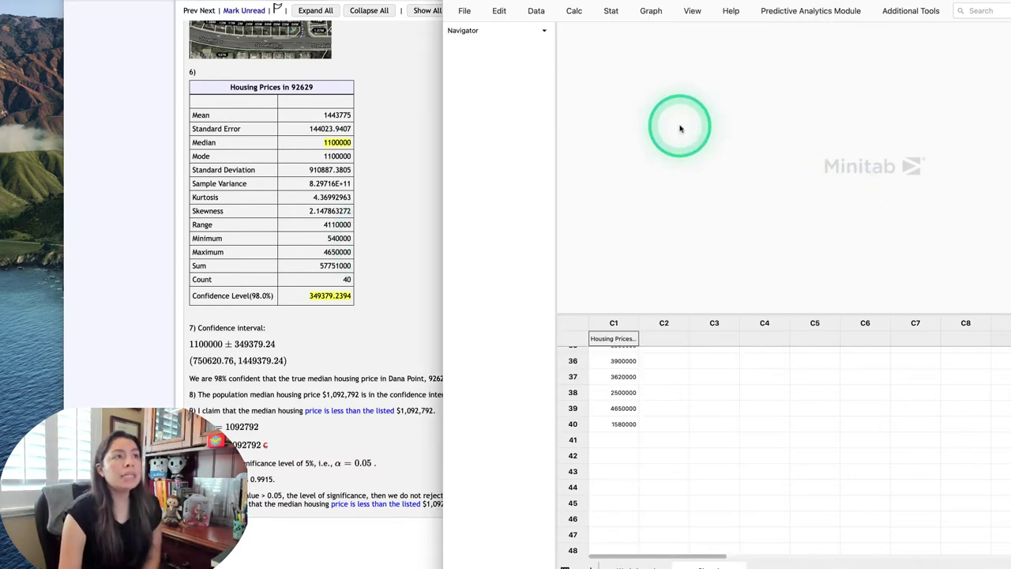
pyautogui.click(611, 14)
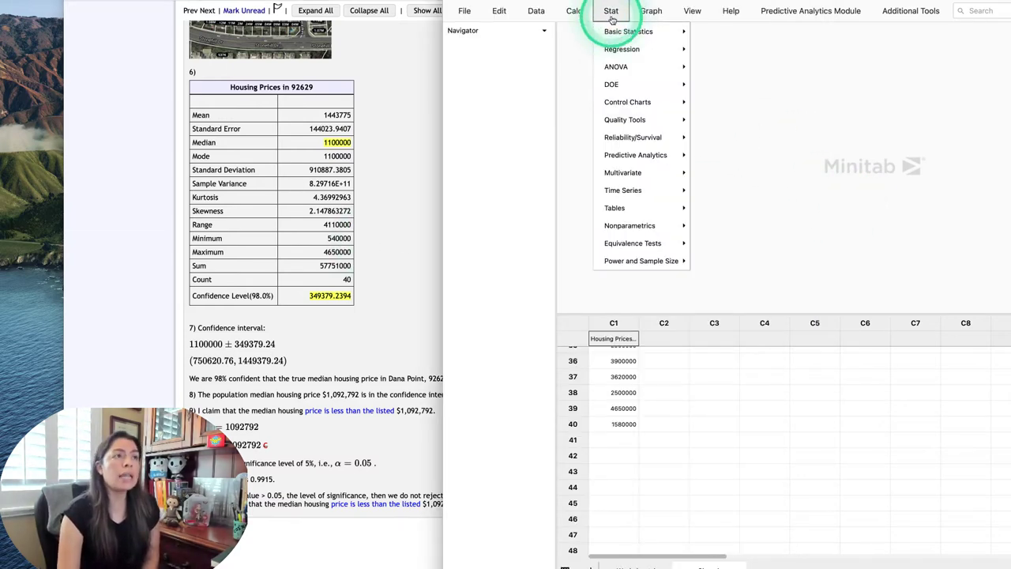
pyautogui.click(612, 34)
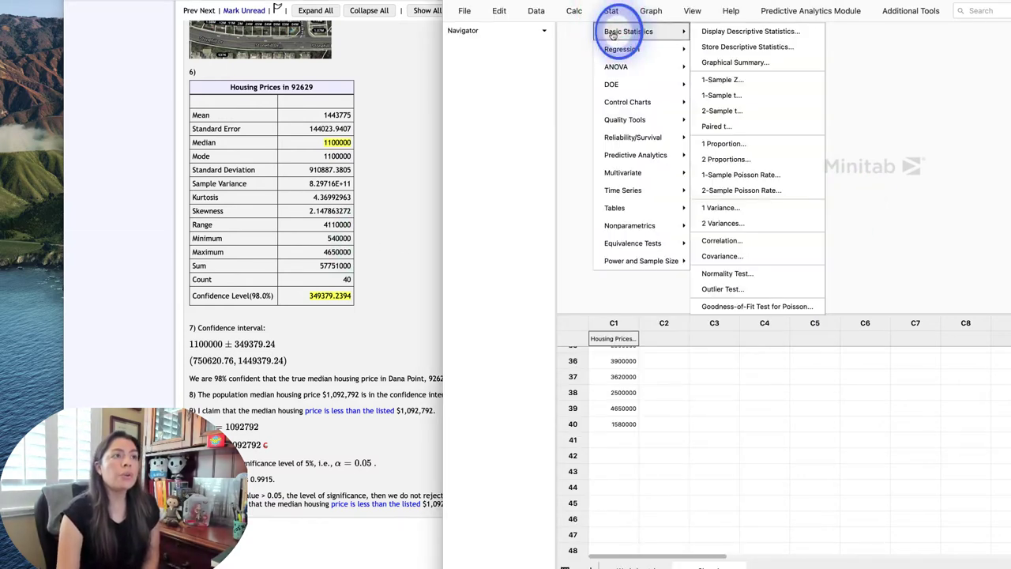
# Open Graphical Summary and set Variables to C1 Housing Prices in 92629.
pyautogui.click(731, 64)
pyautogui.click(784, 41)
pyautogui.click(779, 38)
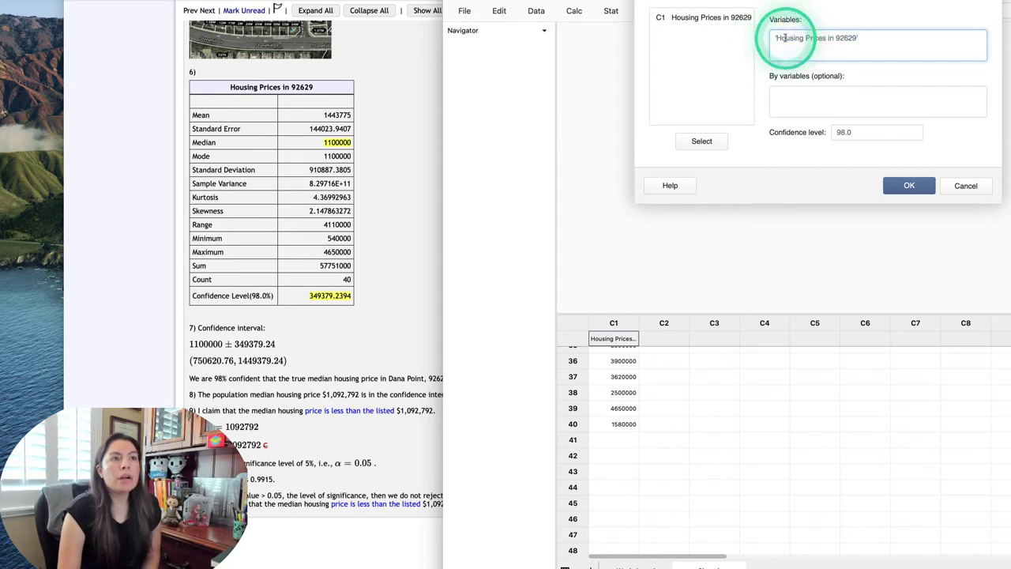
pyautogui.moveTo(869, 38); pyautogui.dragTo(761, 36)
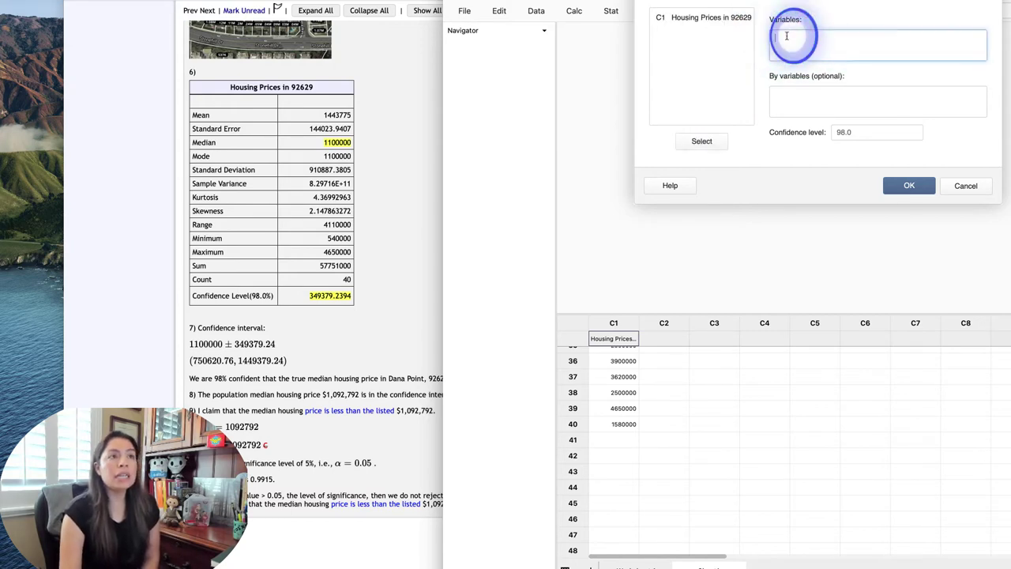
pyautogui.click(669, 21)
pyautogui.moveTo(669, 19); pyautogui.dragTo(716, 20)
pyautogui.doubleClick(712, 18)
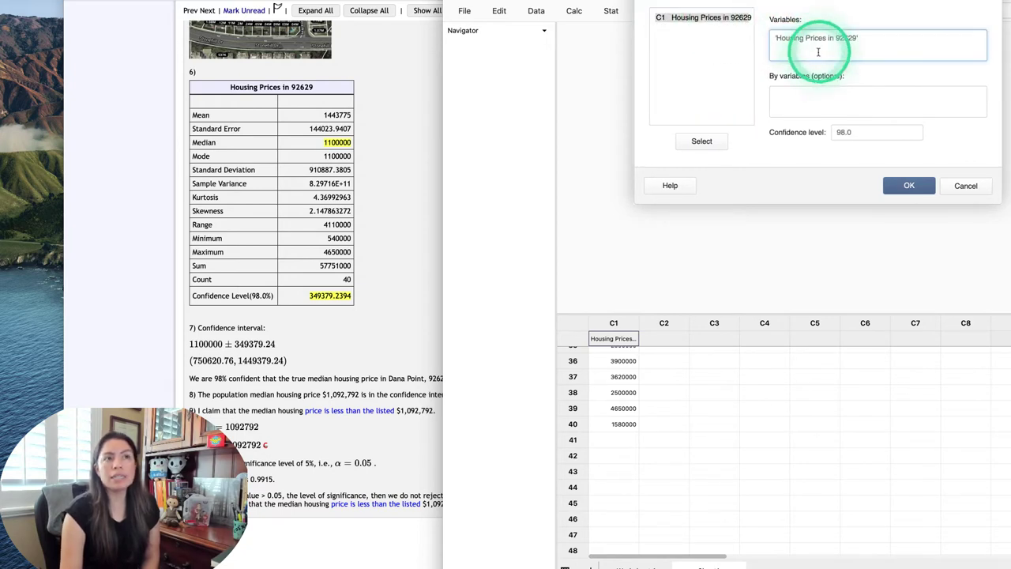
pyautogui.click(821, 135)
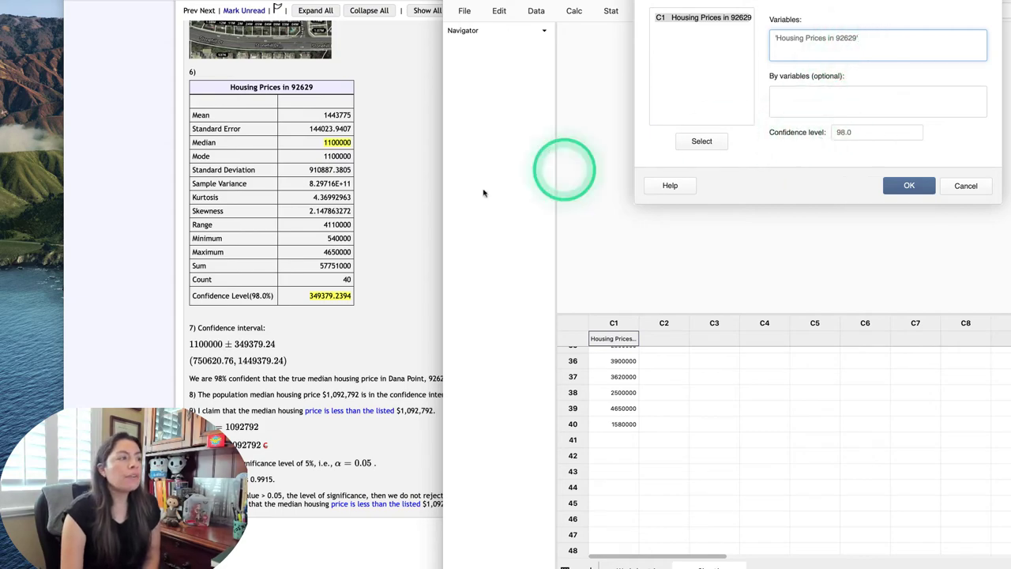
# Check the instructions, keep Confidence level 98.0, and run the graphical summary.
pyautogui.click(360, 267)
pyautogui.scroll(15, 474, 214)
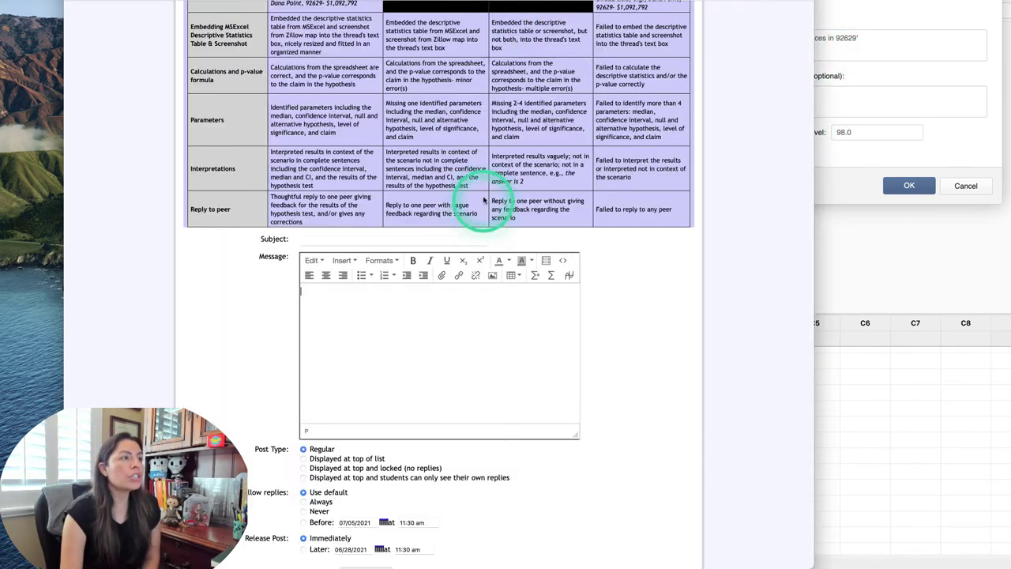
pyautogui.scroll(5, 479, 223)
pyautogui.scroll(-3, 316, 267)
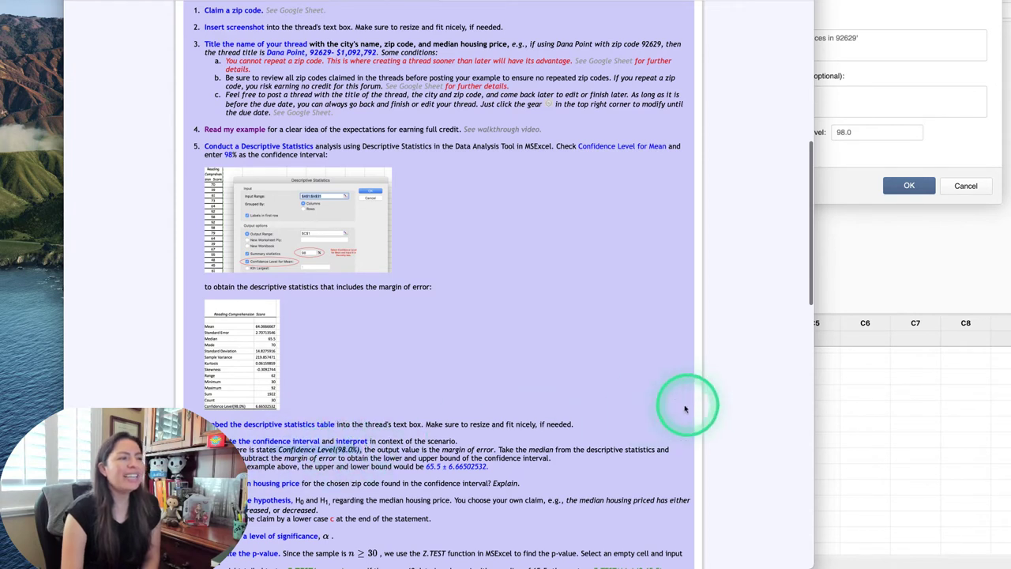
pyautogui.click(878, 283)
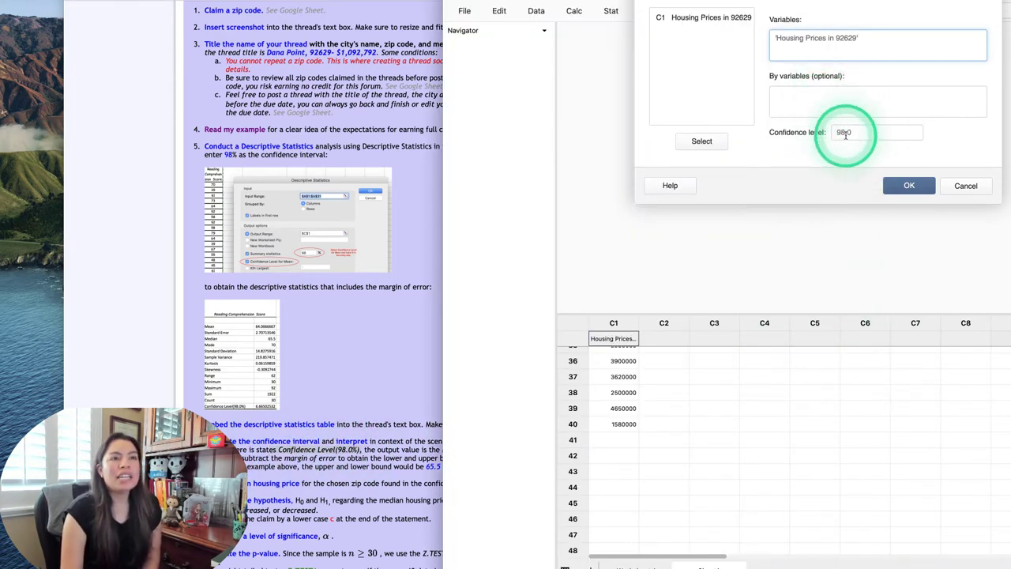
pyautogui.click(910, 186)
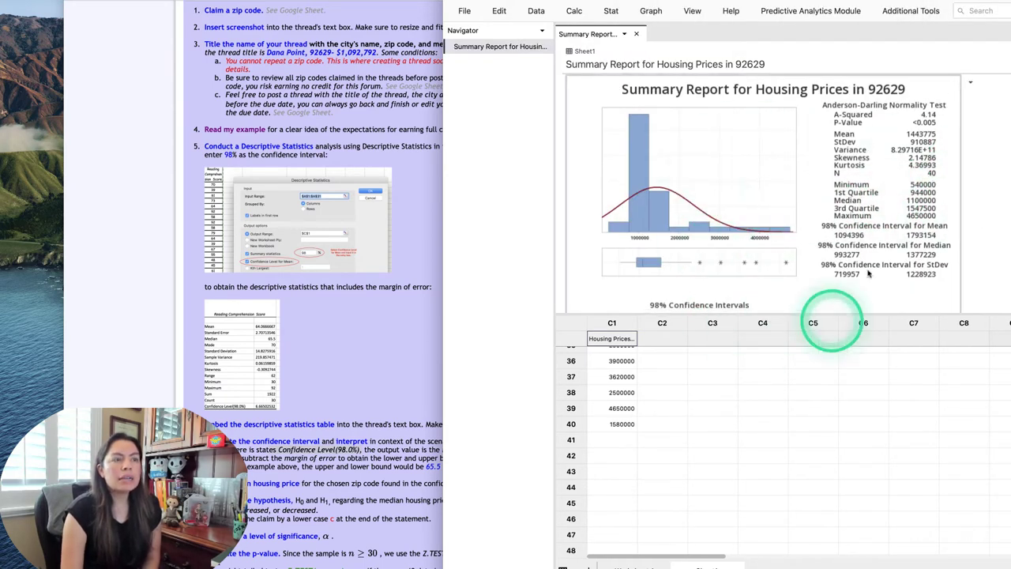
pyautogui.moveTo(647, 205)
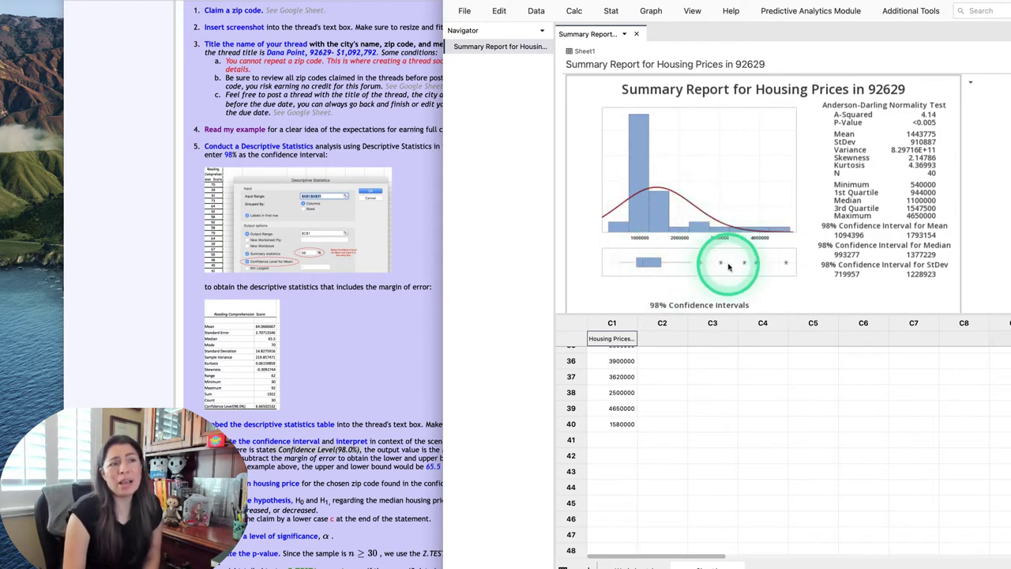
pyautogui.moveTo(648, 268)
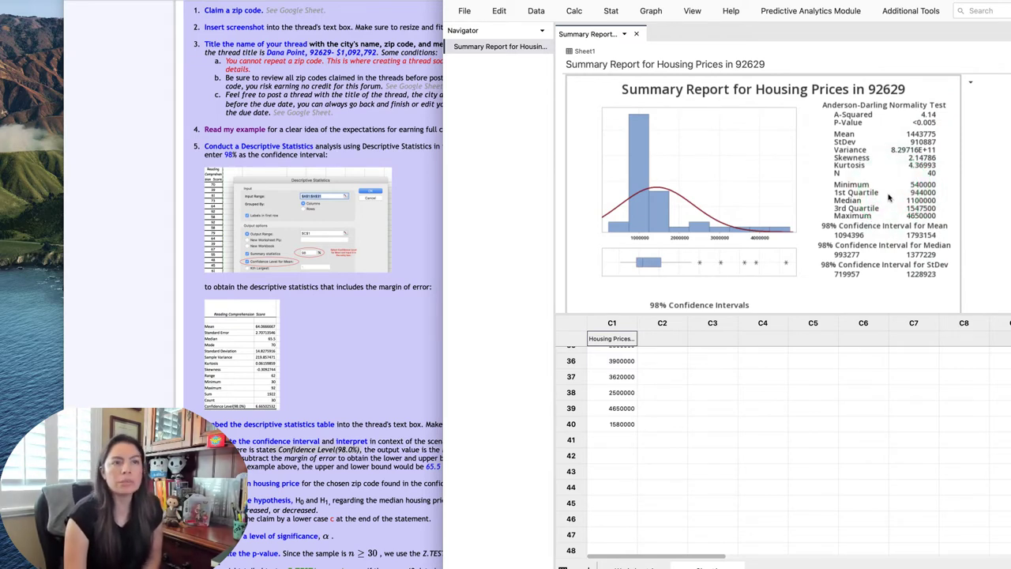
# Copy the Summary Report graph and paste it into the forum Message box.
pyautogui.click(971, 83)
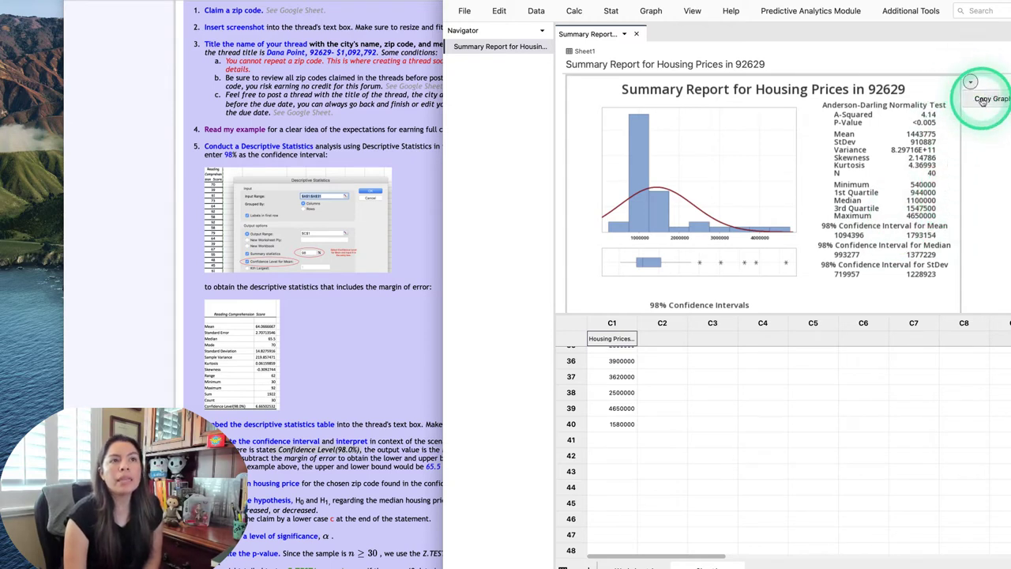
pyautogui.click(982, 100)
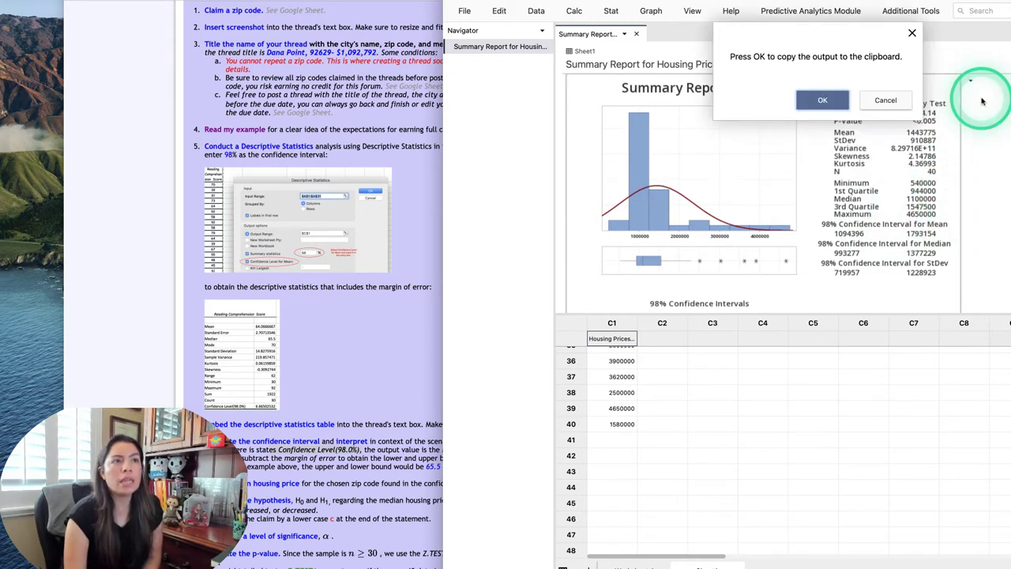
pyautogui.click(821, 100)
pyautogui.click(365, 41)
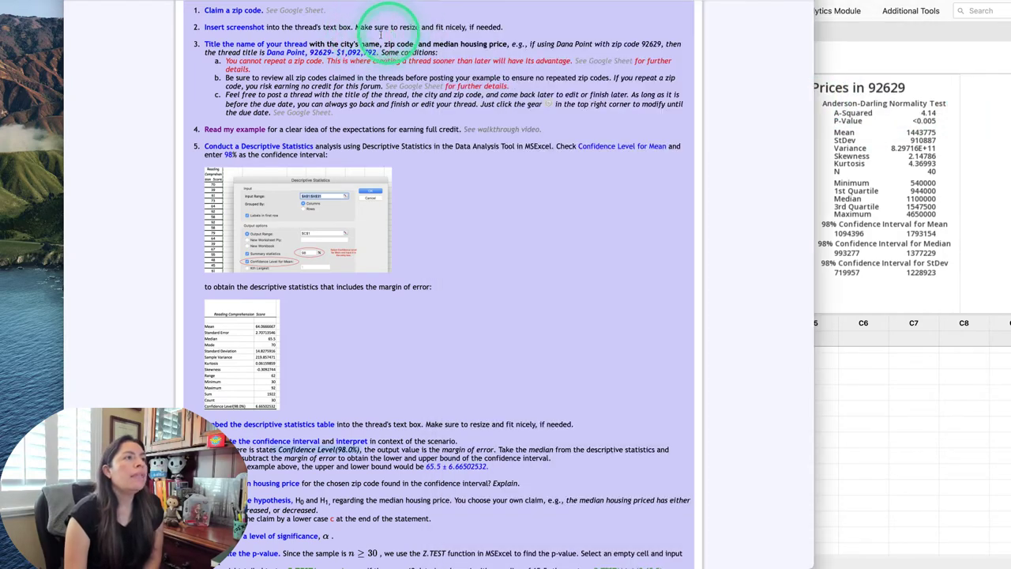
pyautogui.scroll(-15, 399, 126)
pyautogui.click(376, 265)
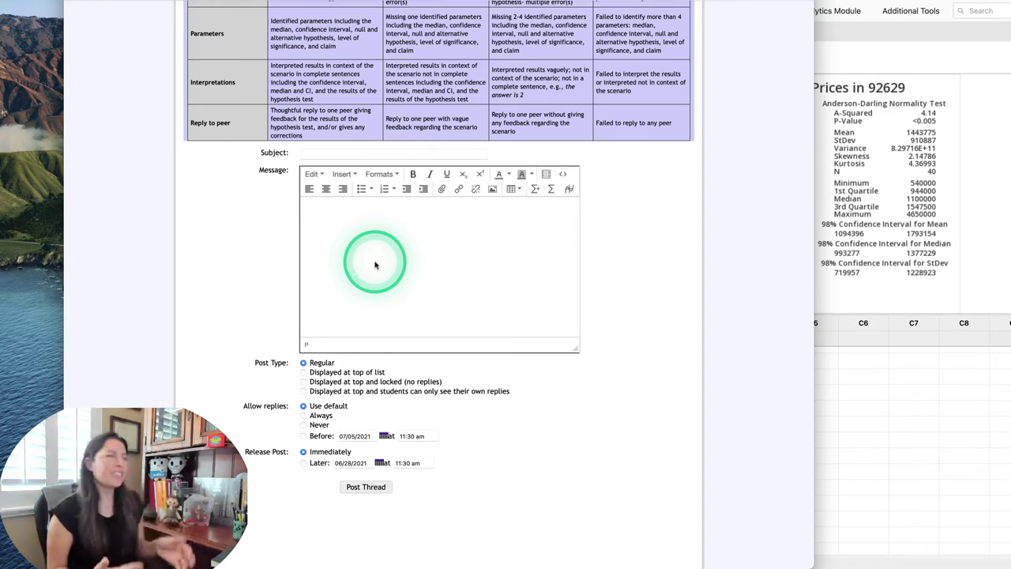
pyautogui.press('super+v')
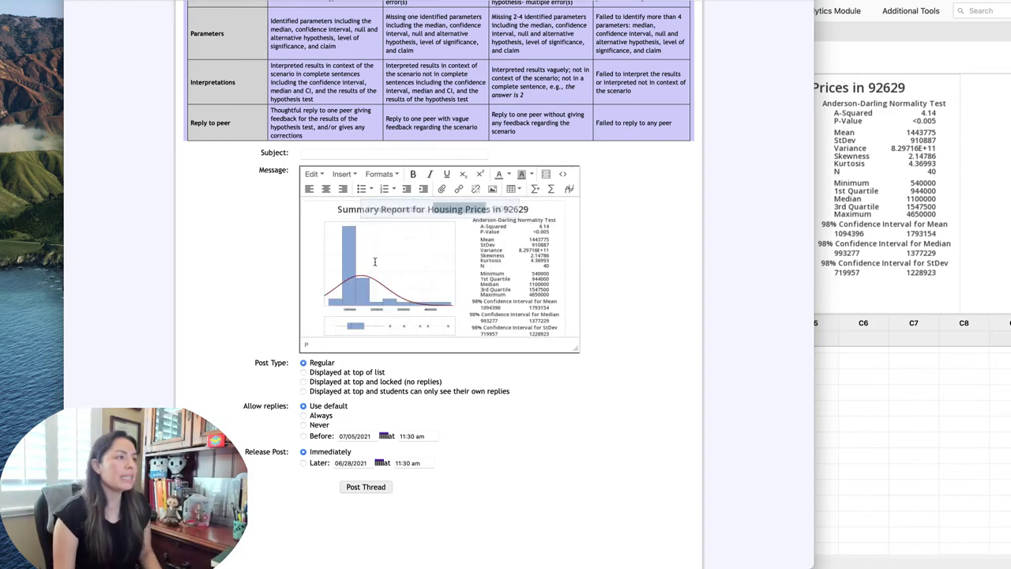
# Resize the pasted report image to fit the message box.
pyautogui.click(567, 336)
pyautogui.moveTo(575, 349); pyautogui.dragTo(655, 440)
pyautogui.click(576, 350)
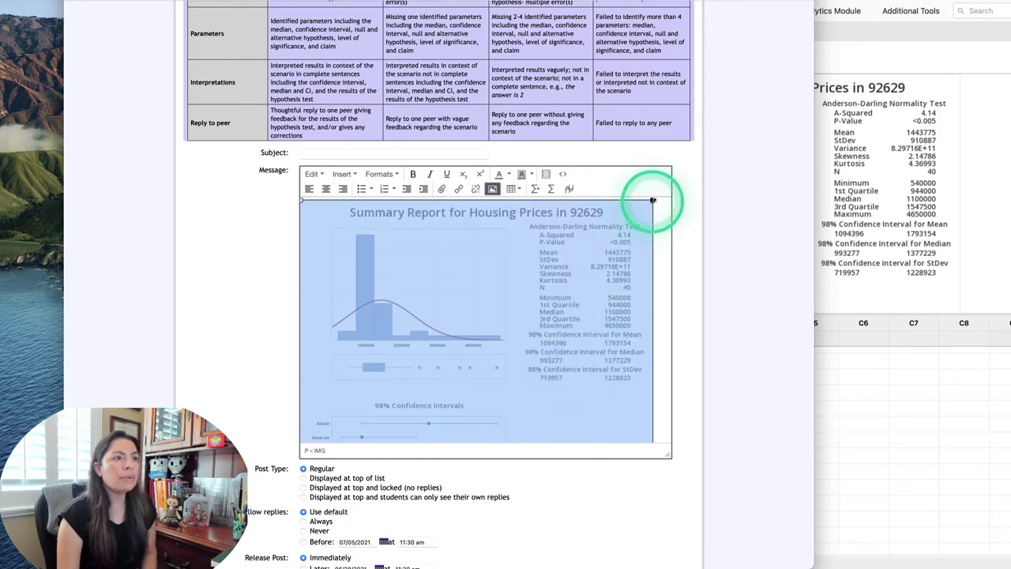
pyautogui.moveTo(650, 207); pyautogui.dragTo(538, 253)
pyautogui.click(621, 288)
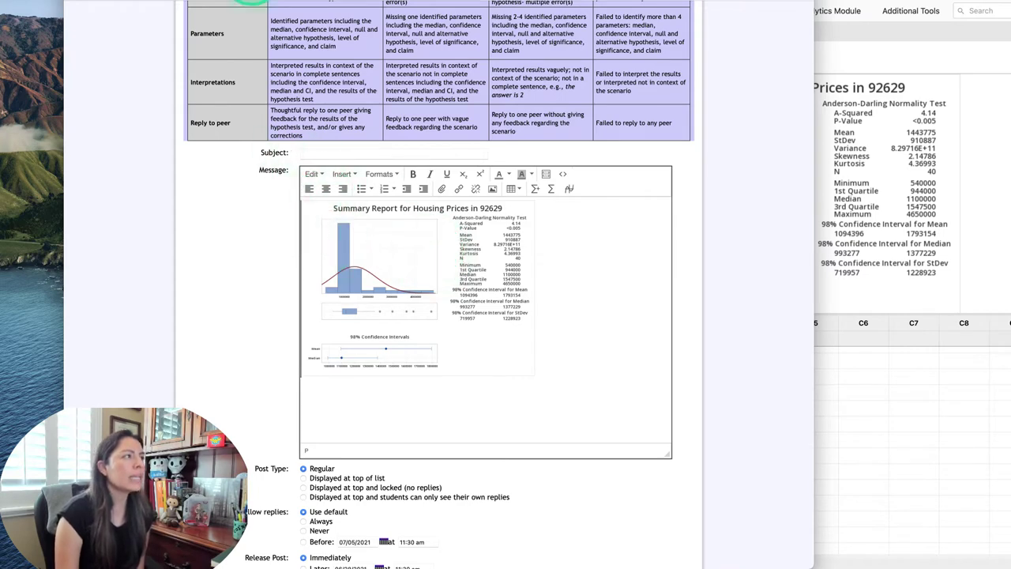
# Label the pasted report '6)' on its own line above the image.
pyautogui.click(248, 6)
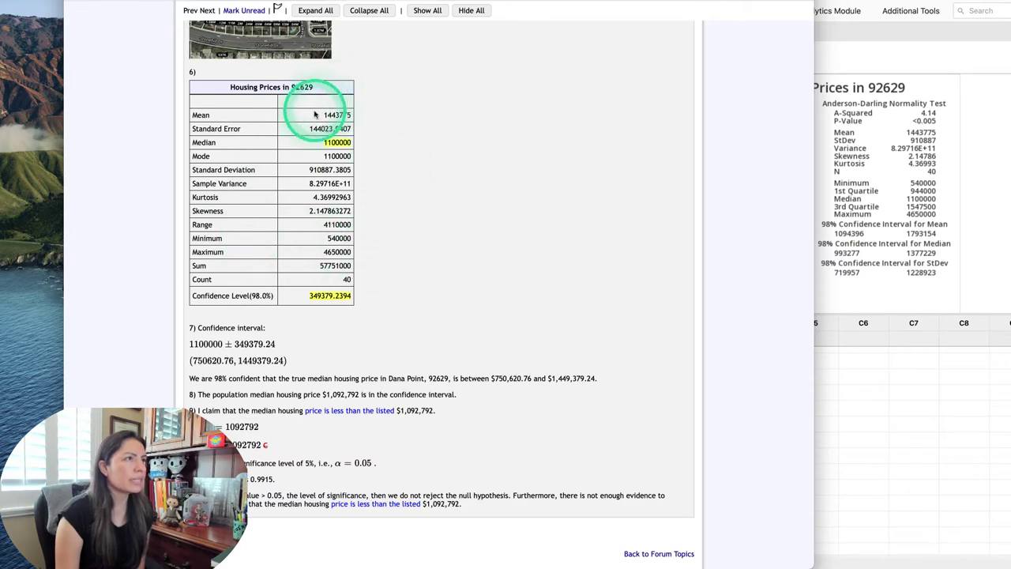
pyautogui.click(575, 4)
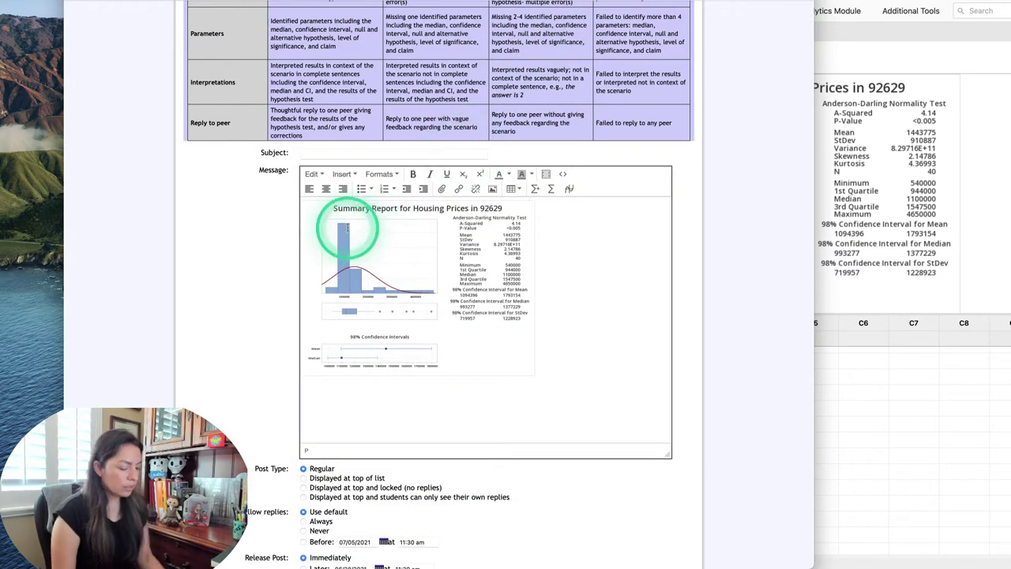
pyautogui.write('6)')
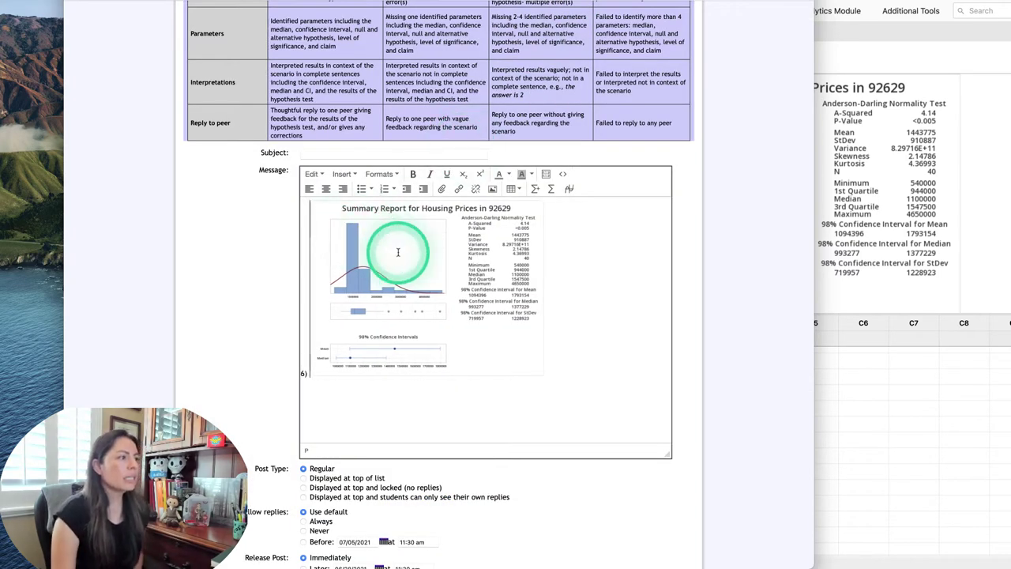
pyautogui.press('Return')
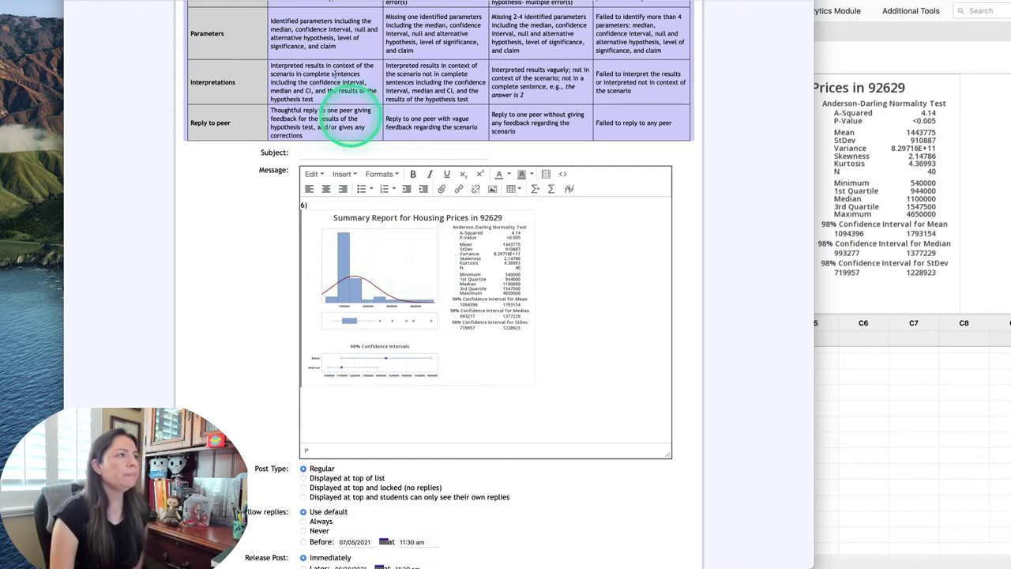
# Check the posted thread, place the cursor after the report, and return to Minitab.
pyautogui.click(325, 2)
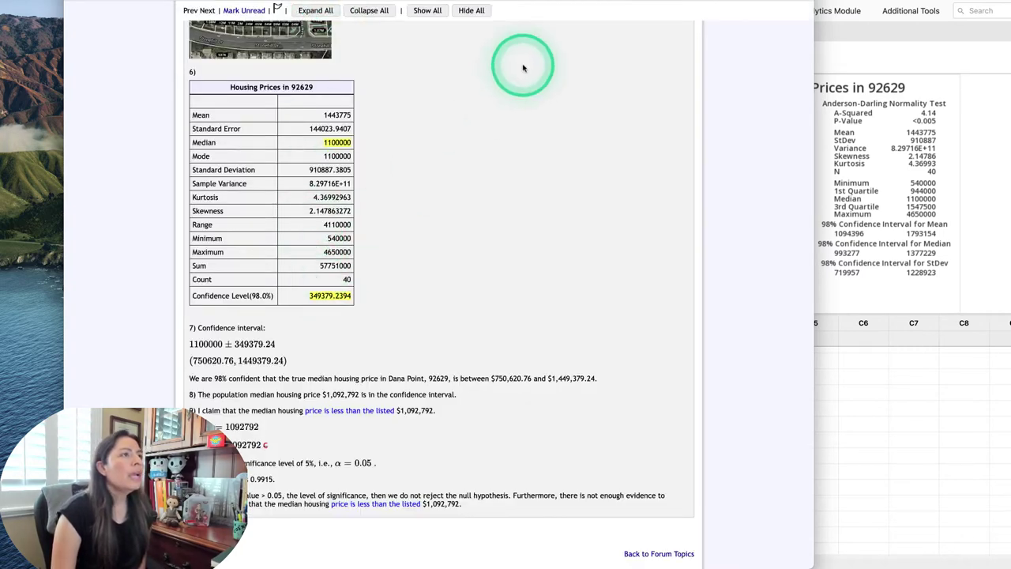
pyautogui.click(547, 1)
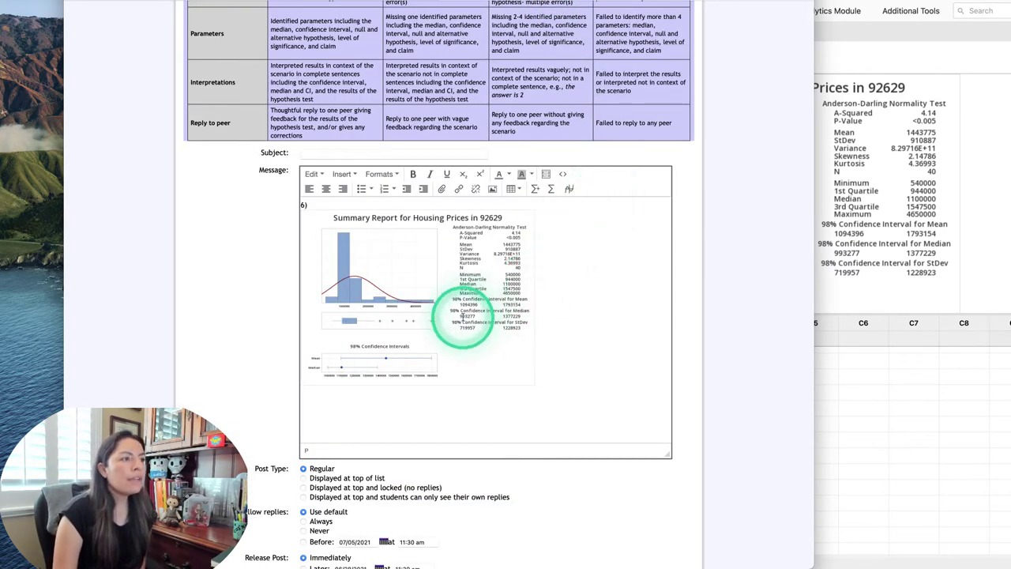
pyautogui.click(460, 316)
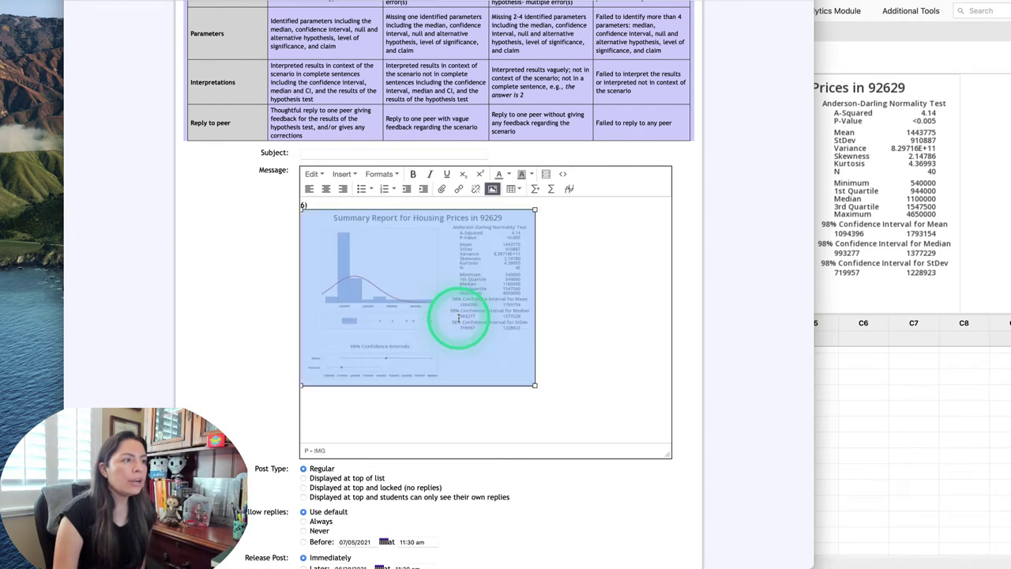
pyautogui.click(540, 349)
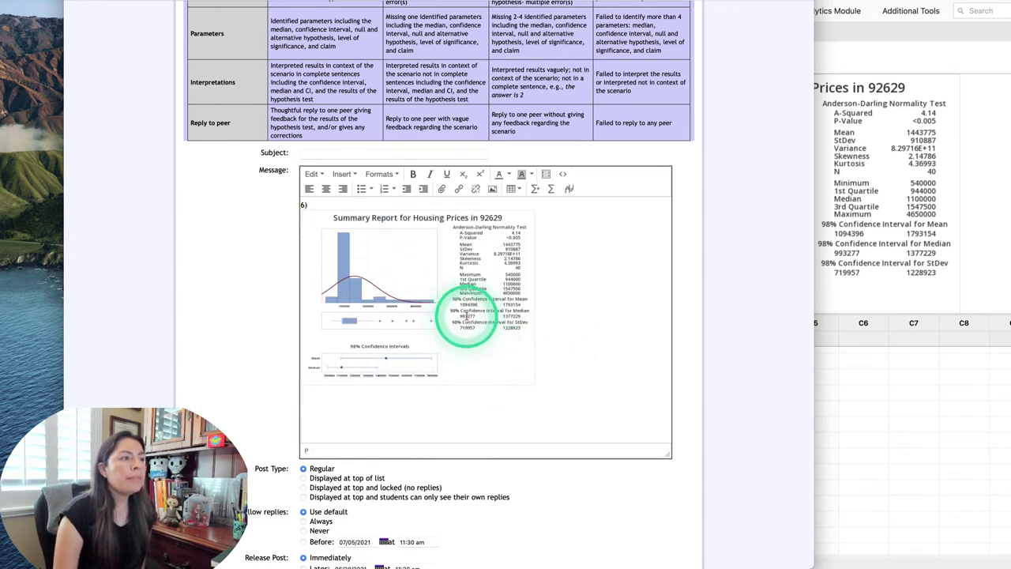
pyautogui.click(901, 252)
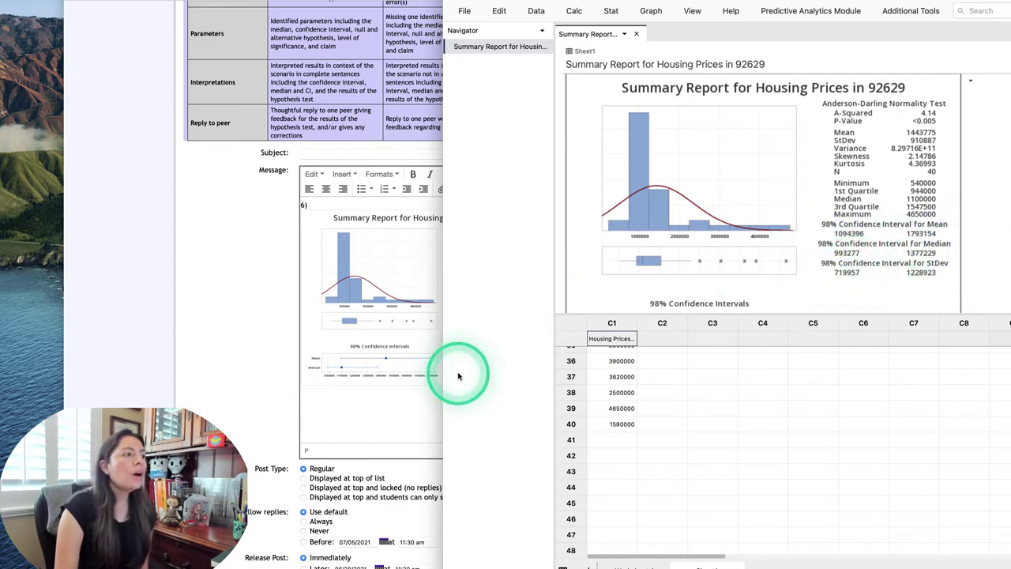
# Reread the Dana Point post's 98% confidence sentence and its Housing Prices table.
pyautogui.click(420, 377)
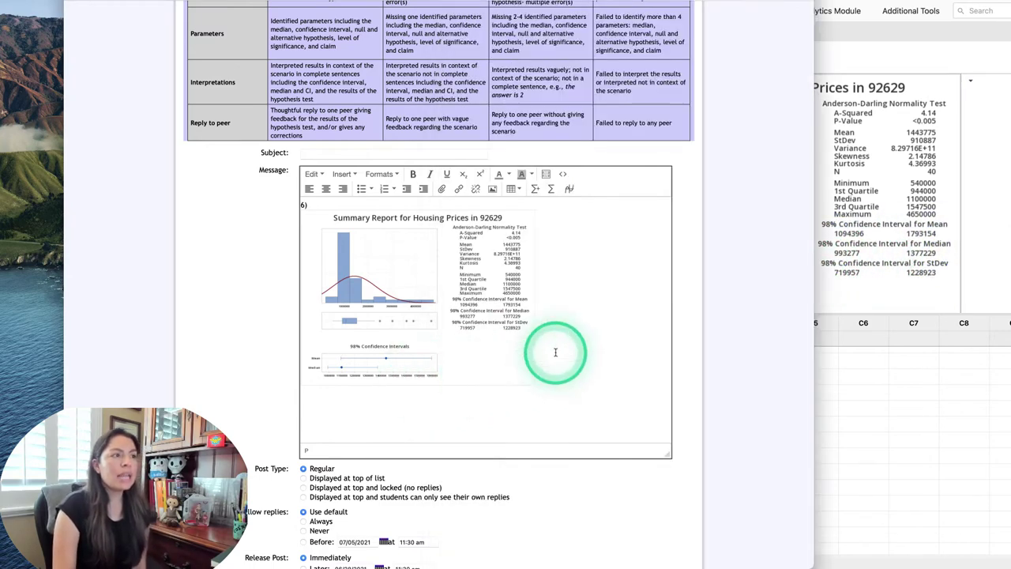
pyautogui.click(169, 3)
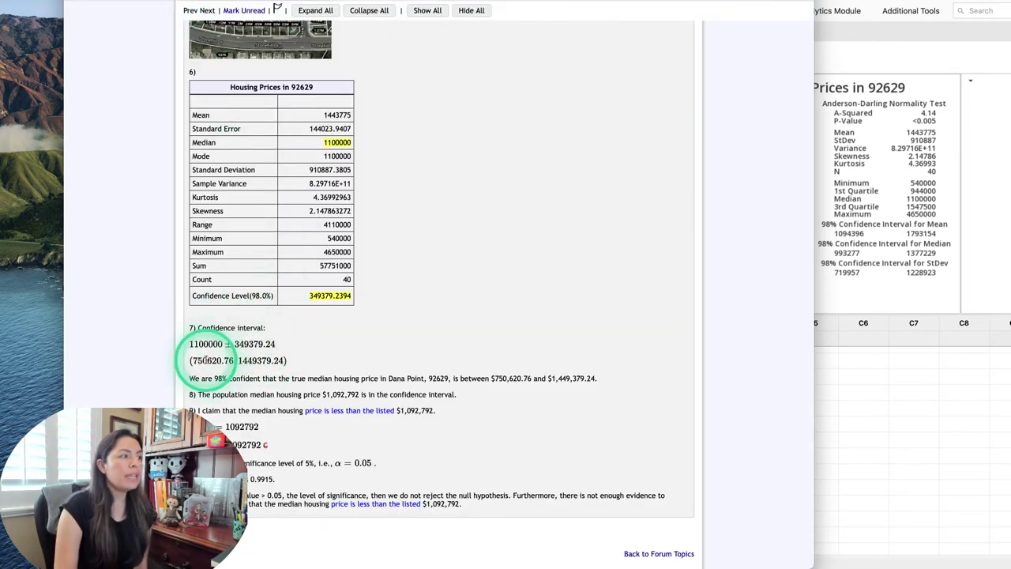
pyautogui.moveTo(188, 378); pyautogui.dragTo(592, 379)
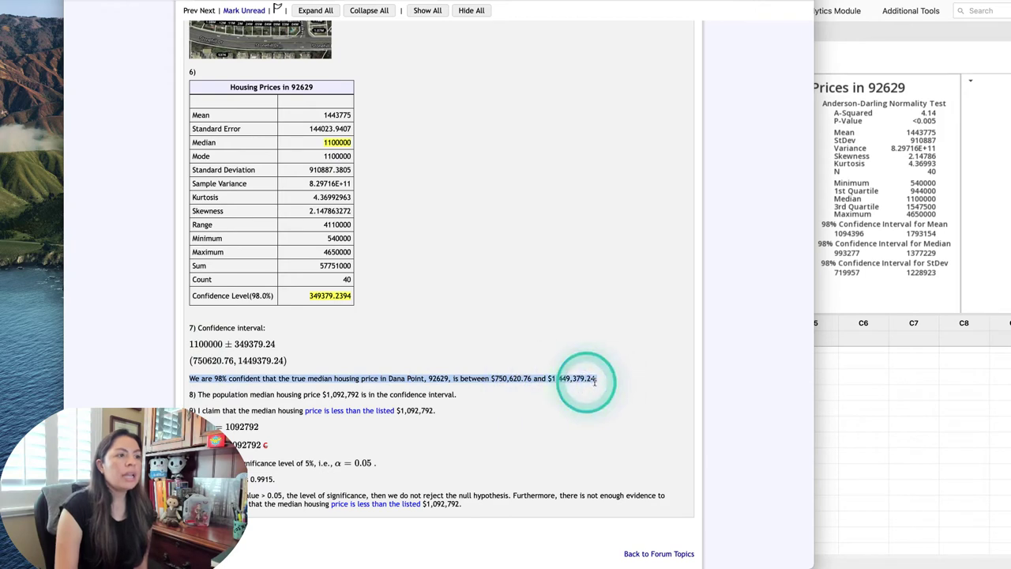
pyautogui.click(521, 380)
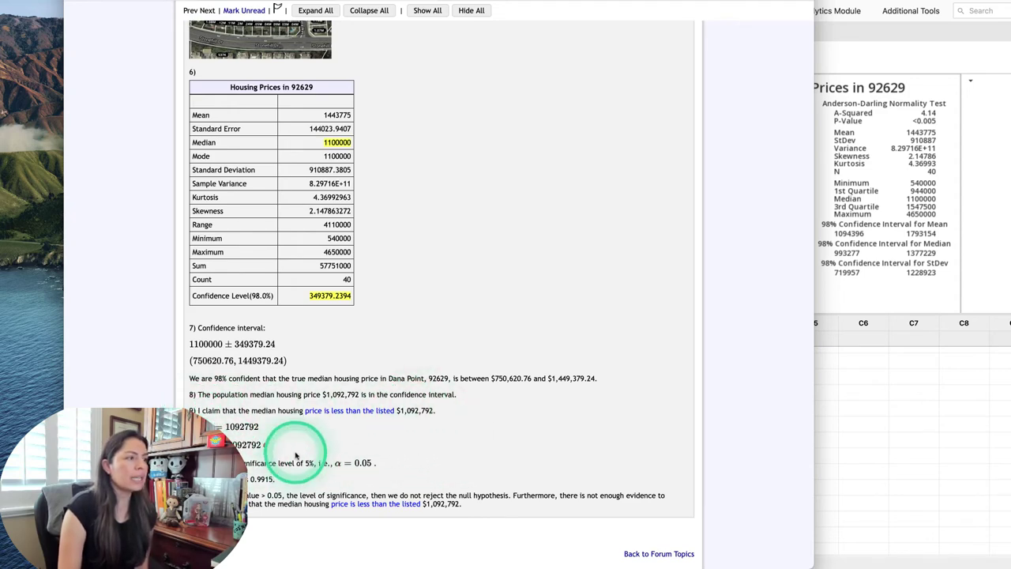
pyautogui.scroll(5, 296, 455)
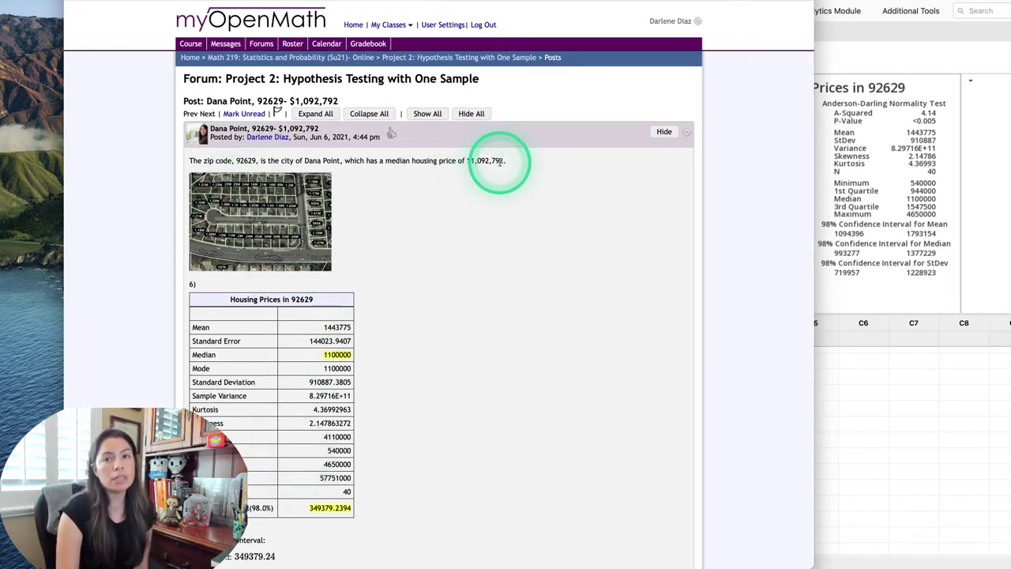
# Add answer numbers 8, 9, 10 and 11 on separate lines below the summary report.
pyautogui.scroll(-5, 445, 284)
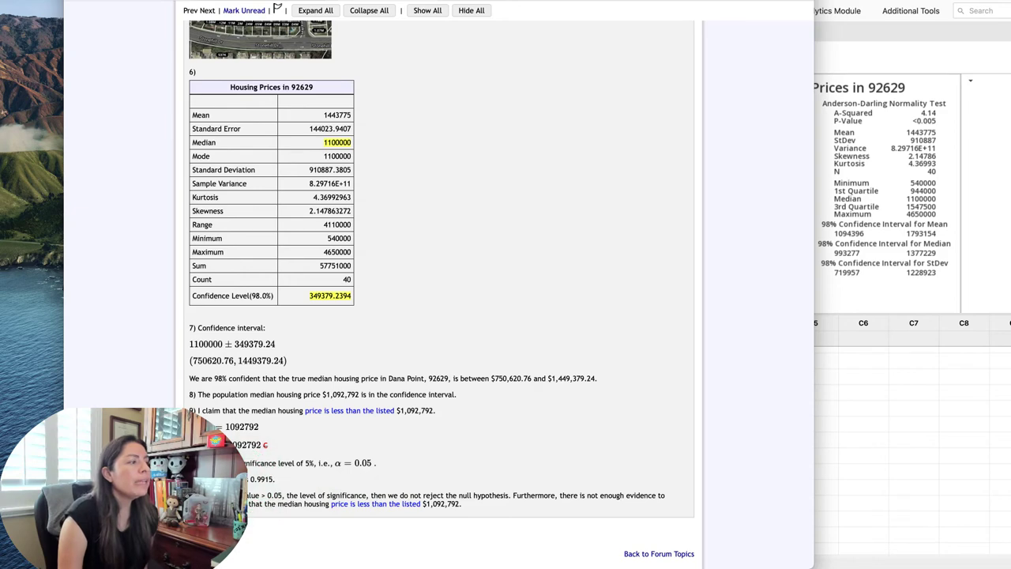
pyautogui.tripleClick(285, 480)
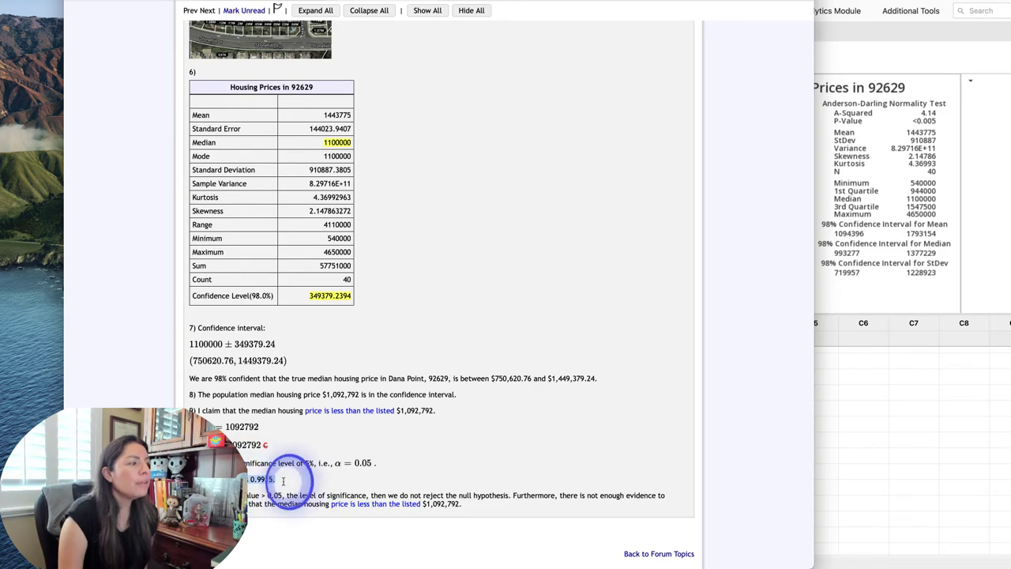
pyautogui.click(565, 5)
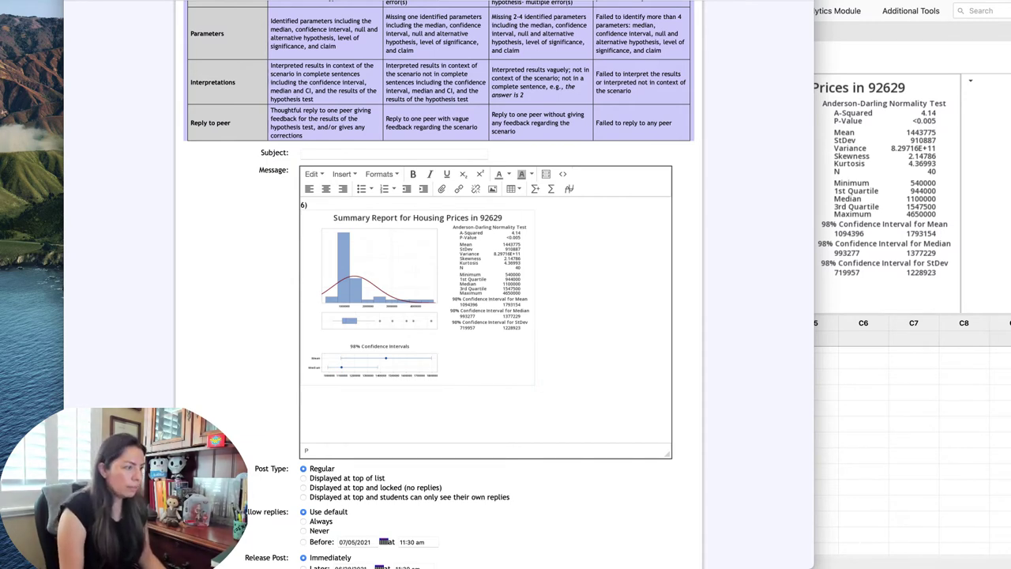
pyautogui.write('8')
pyautogui.press('Return')
pyautogui.write('9')
pyautogui.press('Return')
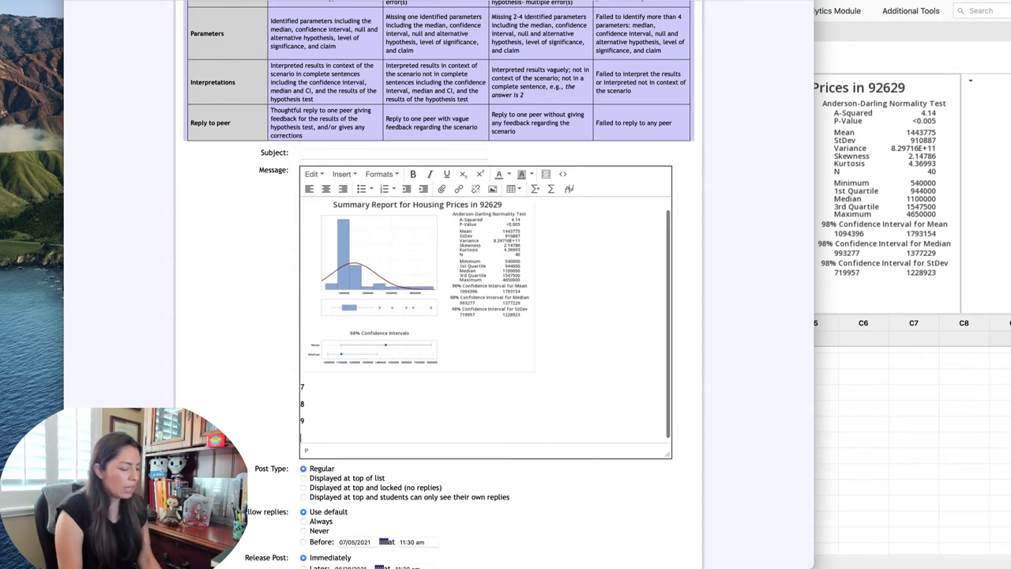
pyautogui.write('10')
pyautogui.press('Return')
pyautogui.write('11')
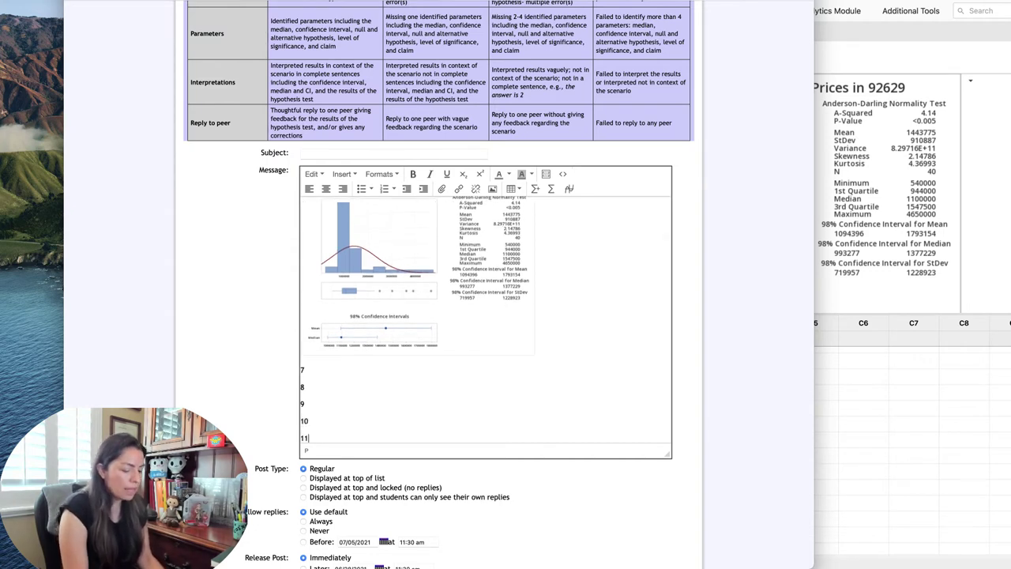
pyautogui.click(976, 288)
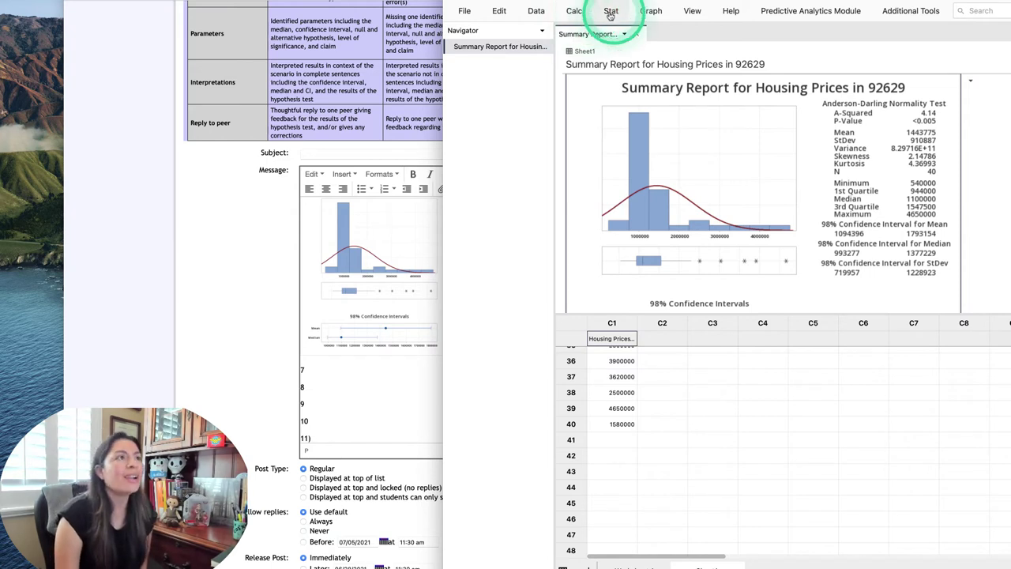
# Open the Stat > Basic Statistics menu.
pyautogui.click(612, 11)
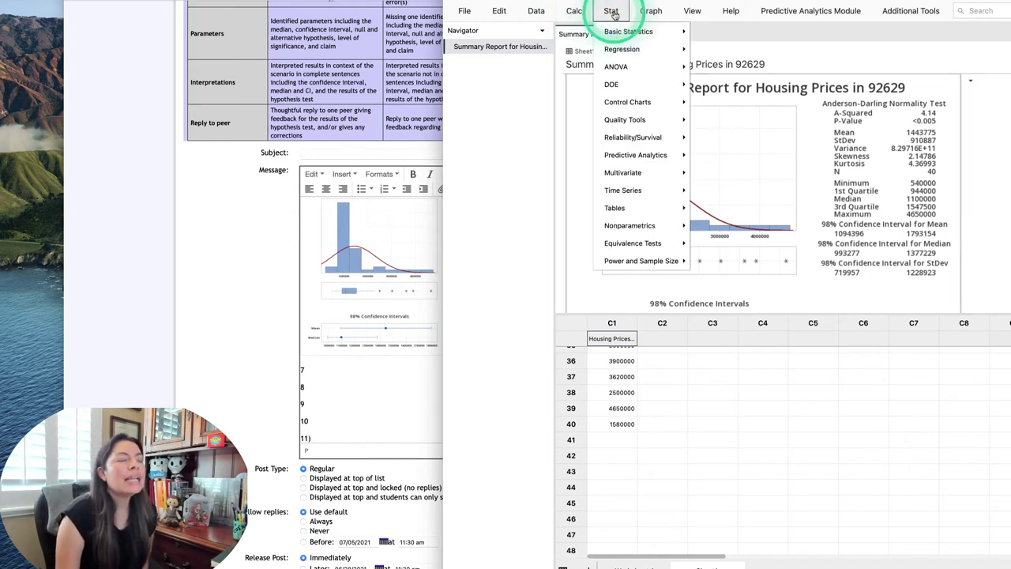
pyautogui.moveTo(629, 31)
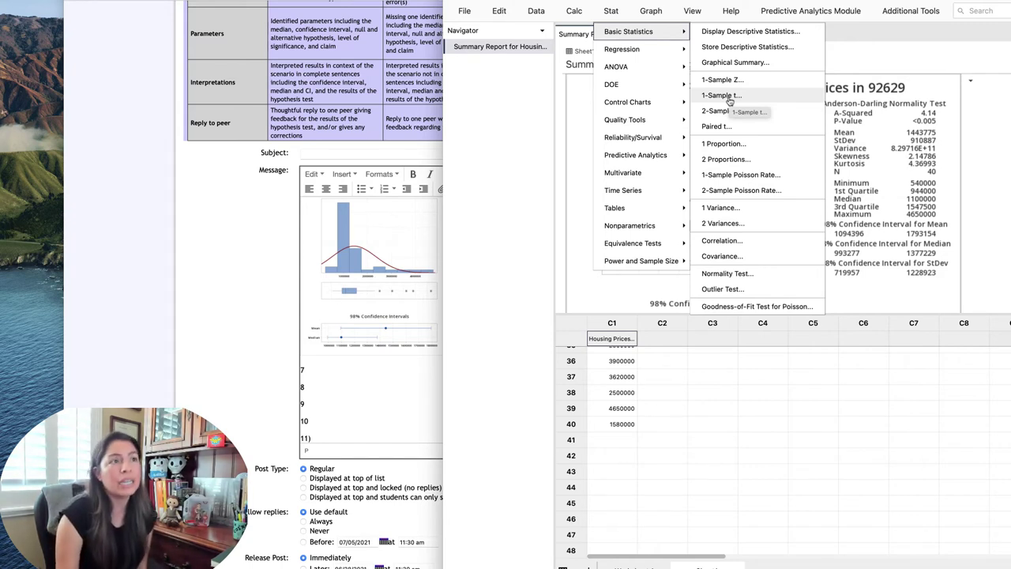
# Open 1-Sample t and set the sample column to C1 Housing Prices in 92629.
pyautogui.click(719, 96)
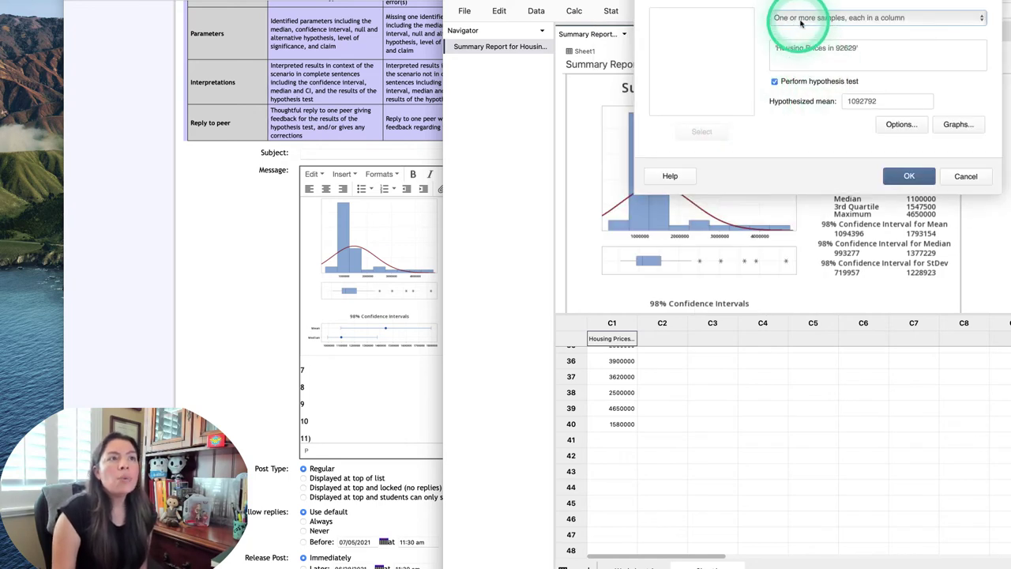
pyautogui.click(843, 18)
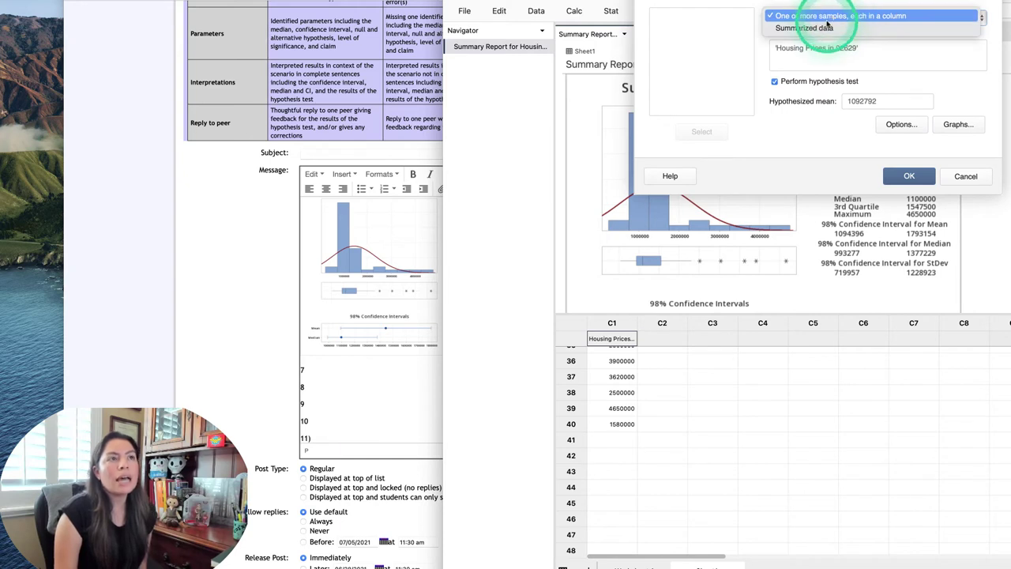
pyautogui.click(834, 16)
pyautogui.click(828, 52)
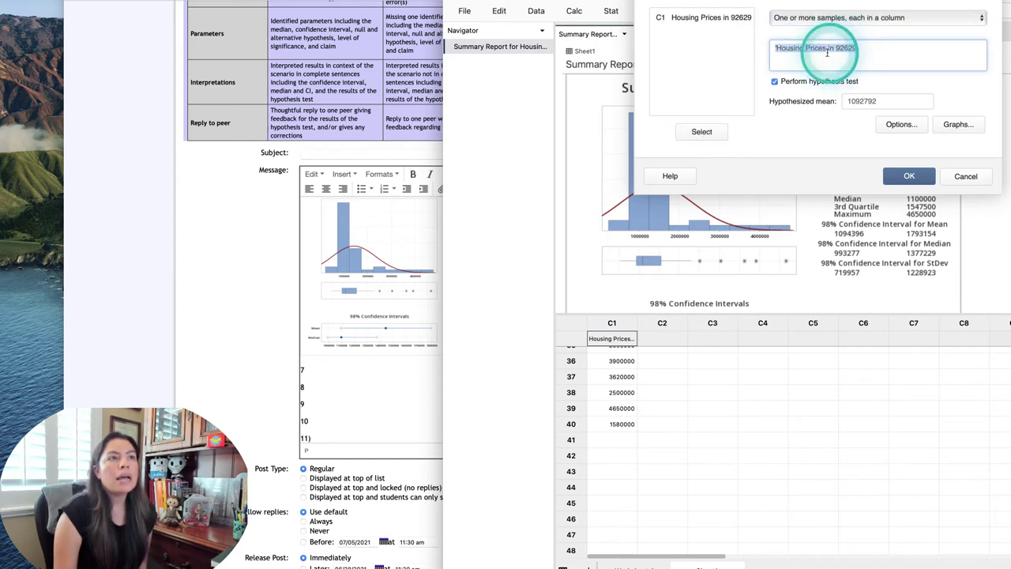
pyautogui.tripleClick(828, 52)
pyautogui.press('BackSpace')
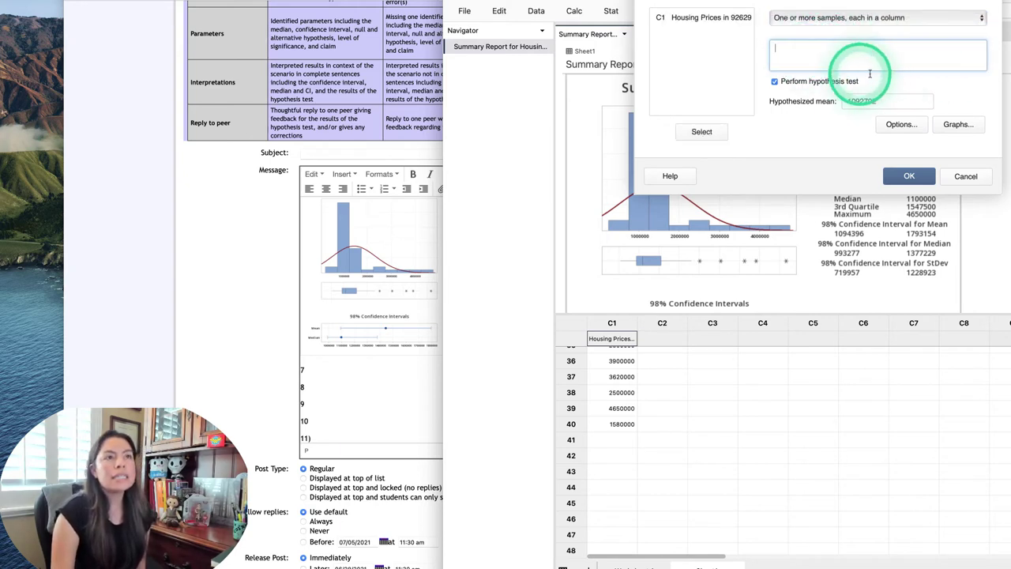
pyautogui.moveTo(696, 18); pyautogui.dragTo(689, 22)
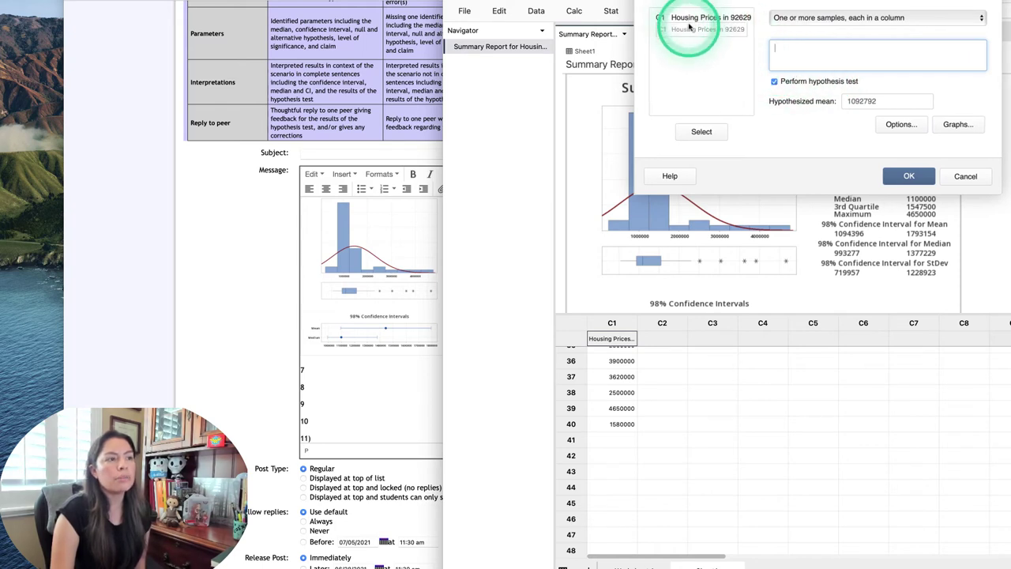
pyautogui.doubleClick(689, 20)
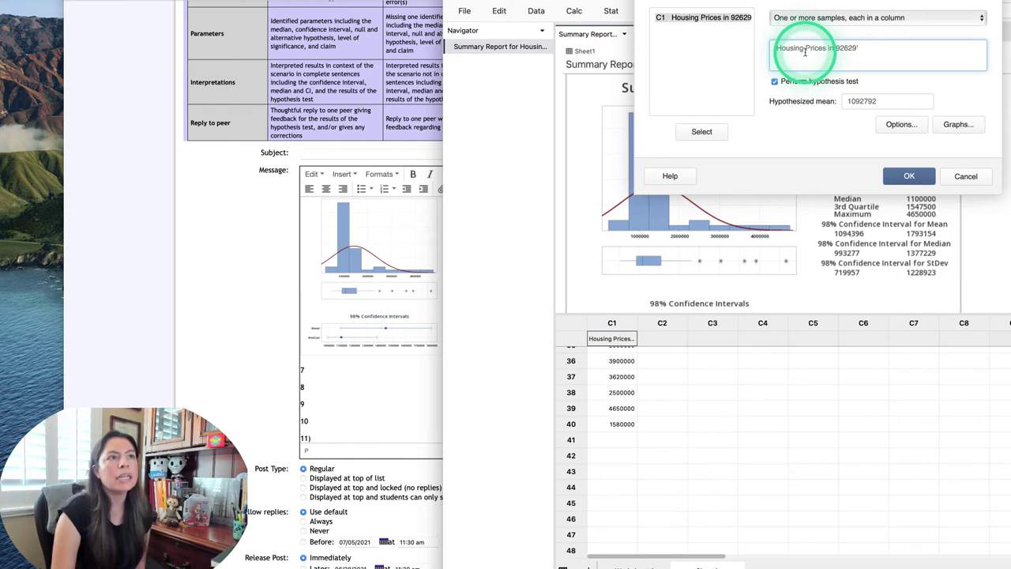
# Keep the hypothesis test on with mean 1092792 and check the Graphs choices.
pyautogui.click(803, 83)
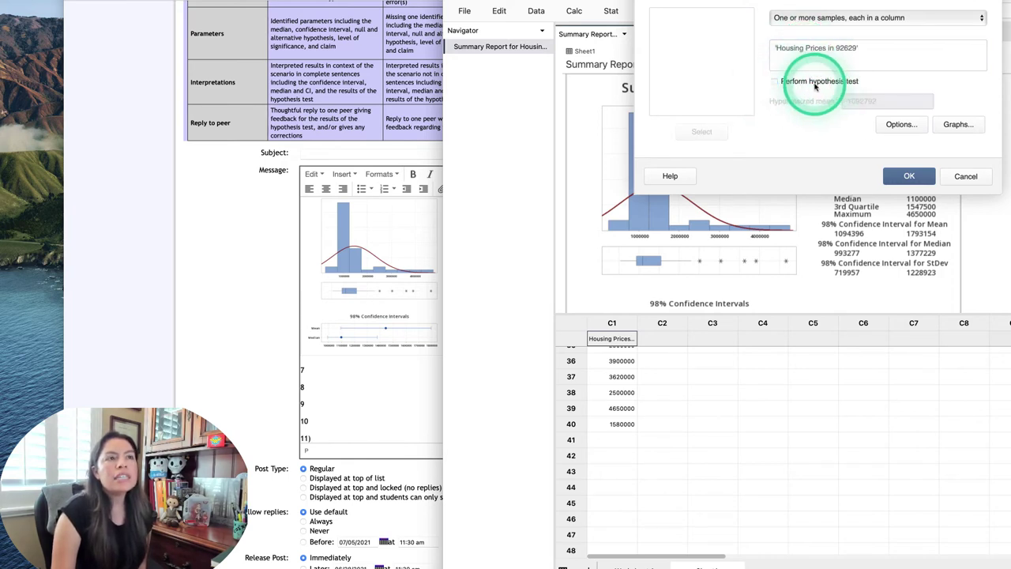
pyautogui.click(771, 82)
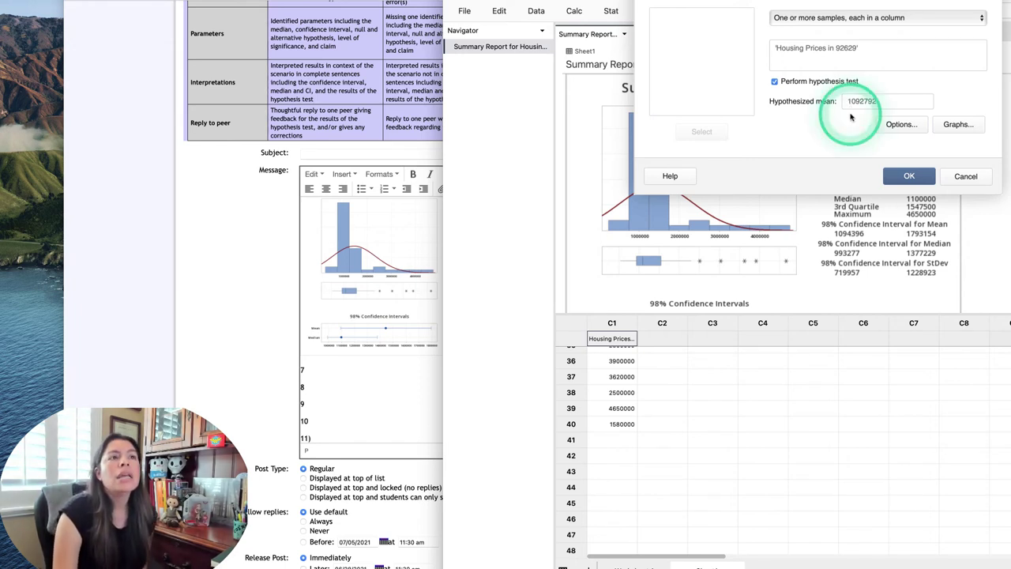
pyautogui.click(960, 126)
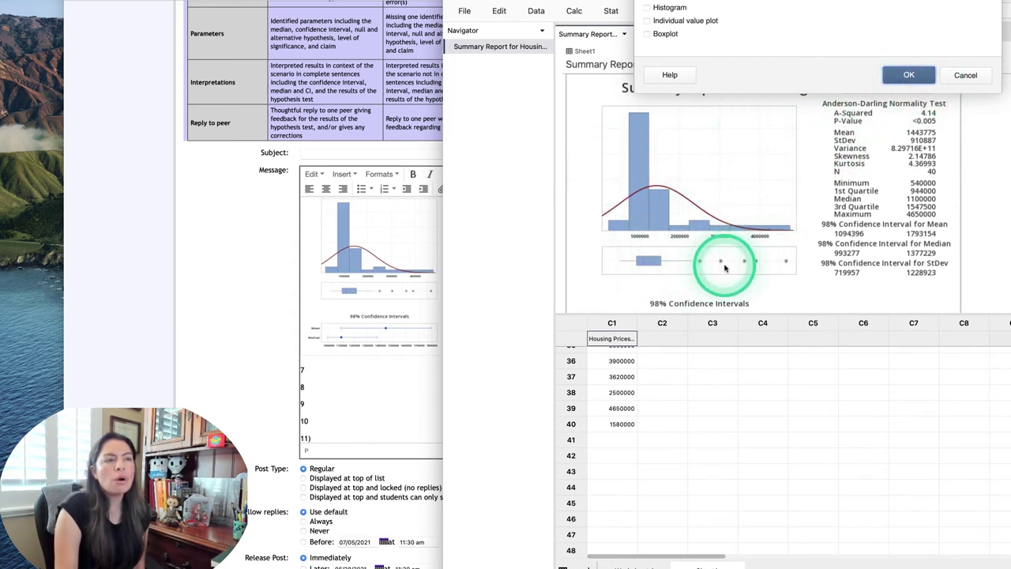
pyautogui.click(966, 75)
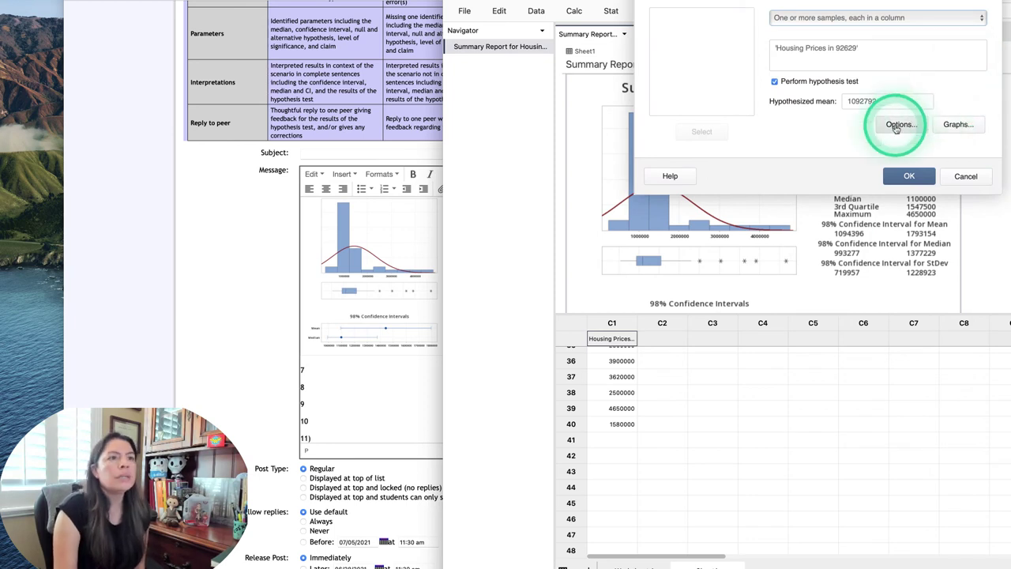
# Keep 95.0 confidence and the 'Mean < hypothesized mean' alternative in Options.
pyautogui.click(900, 124)
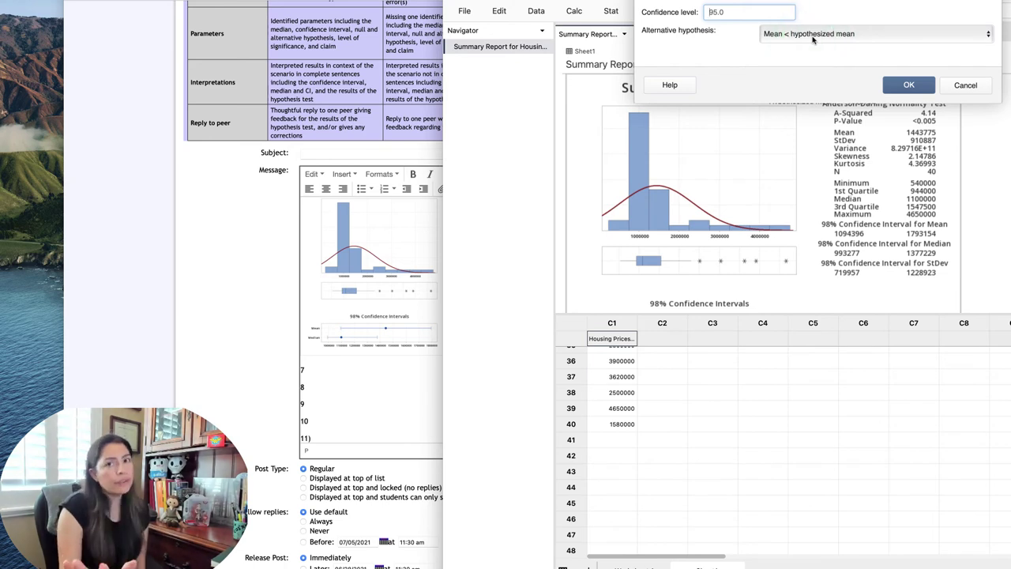
pyautogui.click(901, 84)
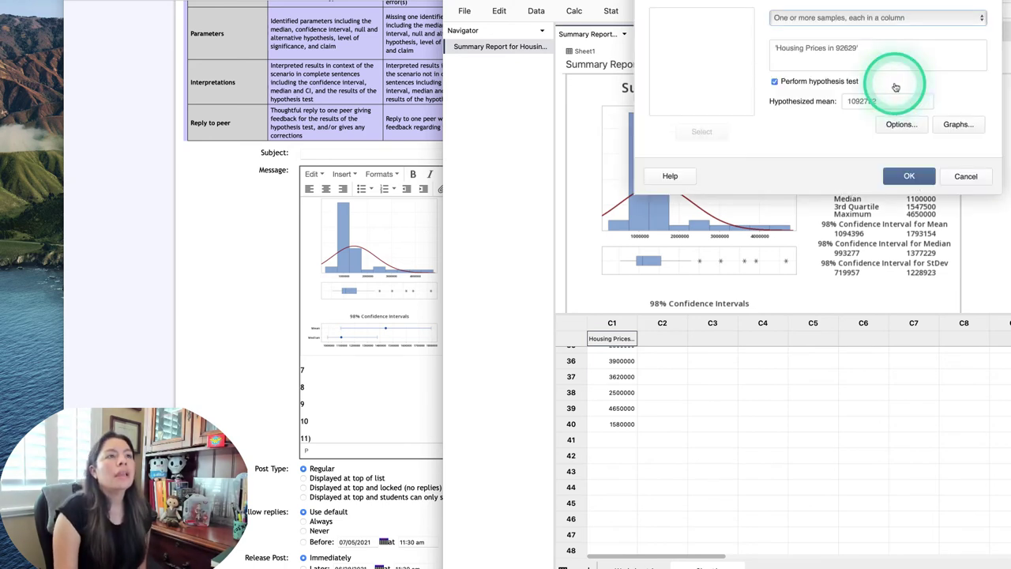
# Run the one-sample t-test and copy its Test results (T-Value 2.44, P-Value 0.990).
pyautogui.click(908, 174)
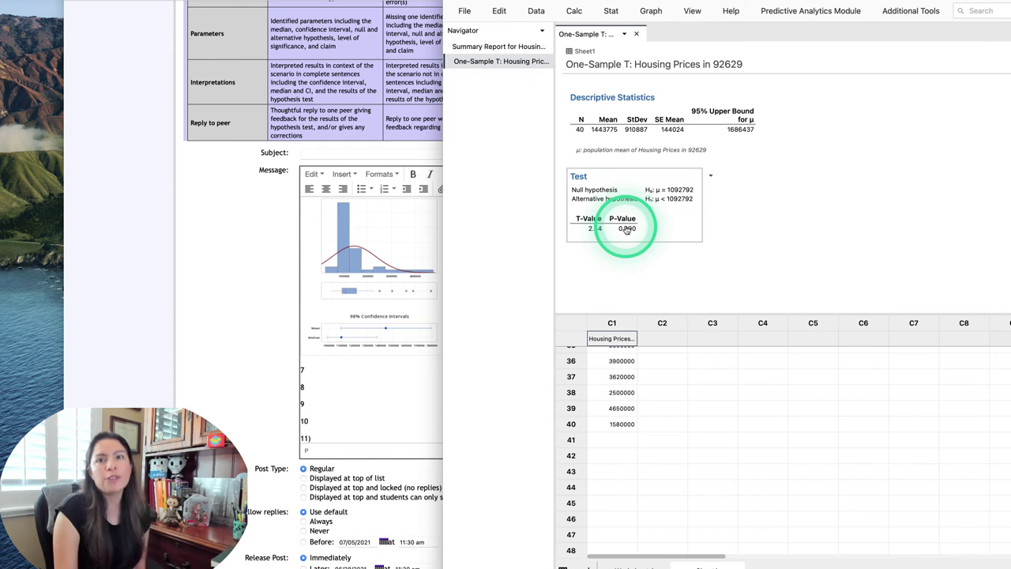
pyautogui.click(711, 175)
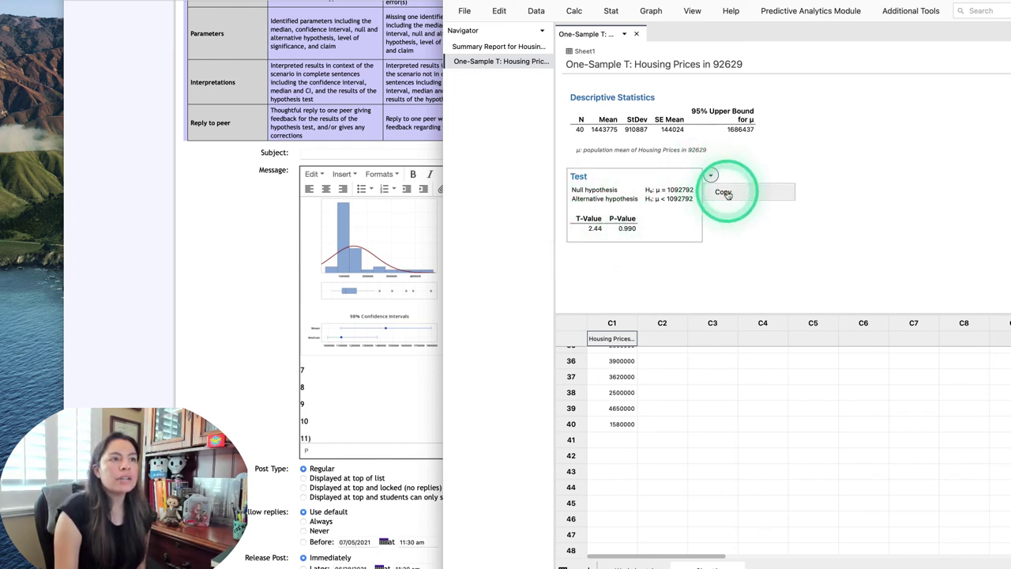
pyautogui.click(725, 193)
# Paste the copied Test results into the reply after item 11).
pyautogui.click(388, 384)
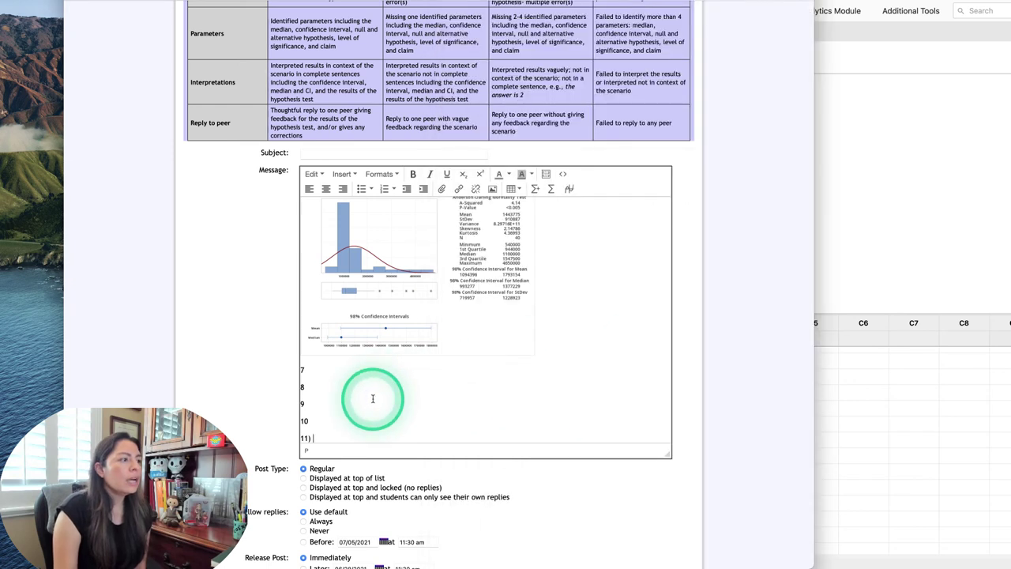
pyautogui.scroll(-1, 373, 398)
pyautogui.scroll(-2, 373, 399)
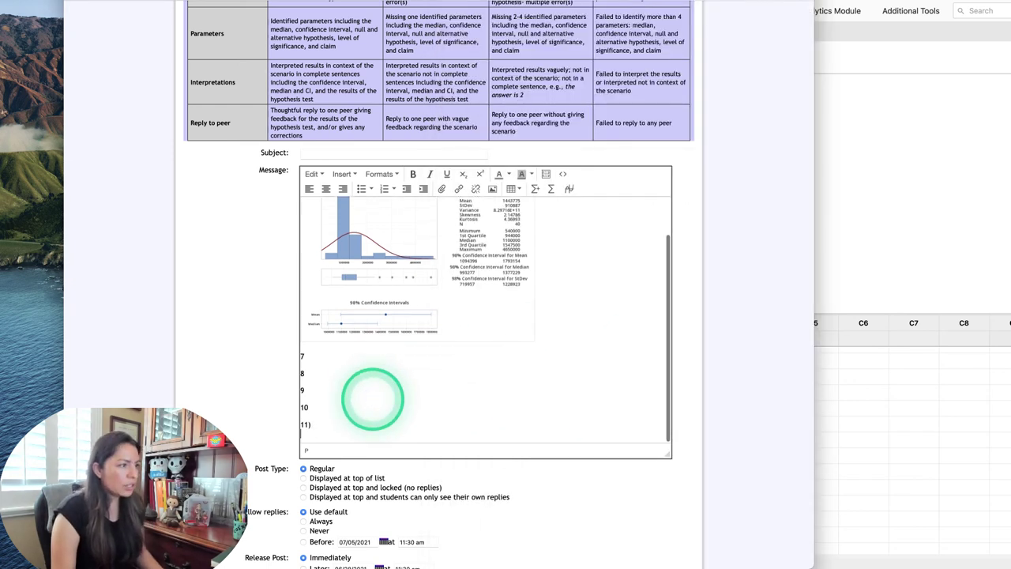
pyautogui.press('super+v')
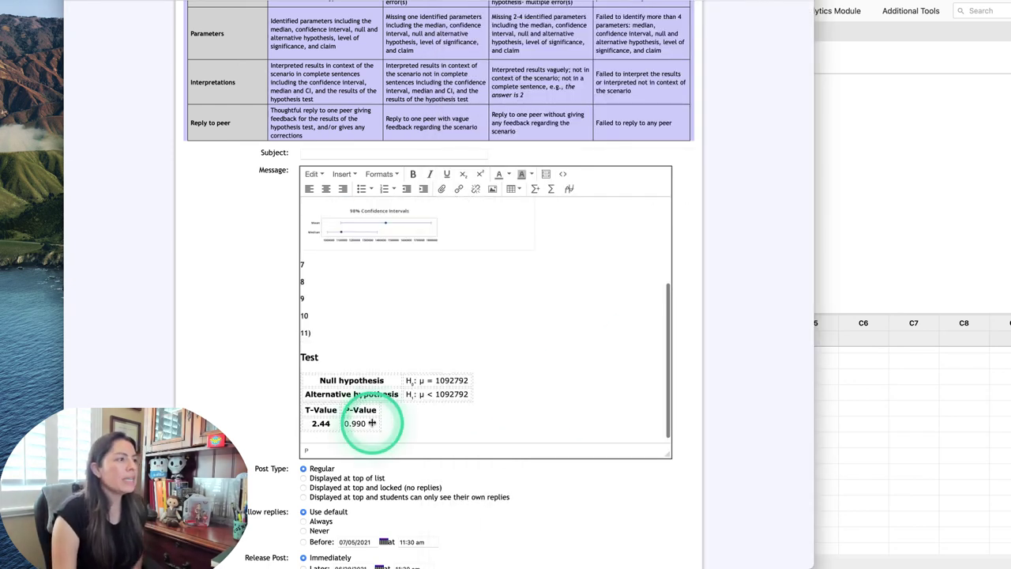
# Give the pasted hypothesis table the Gridded table class.
pyautogui.click(313, 377)
pyautogui.moveTo(316, 355); pyautogui.dragTo(340, 427)
pyautogui.click(326, 416)
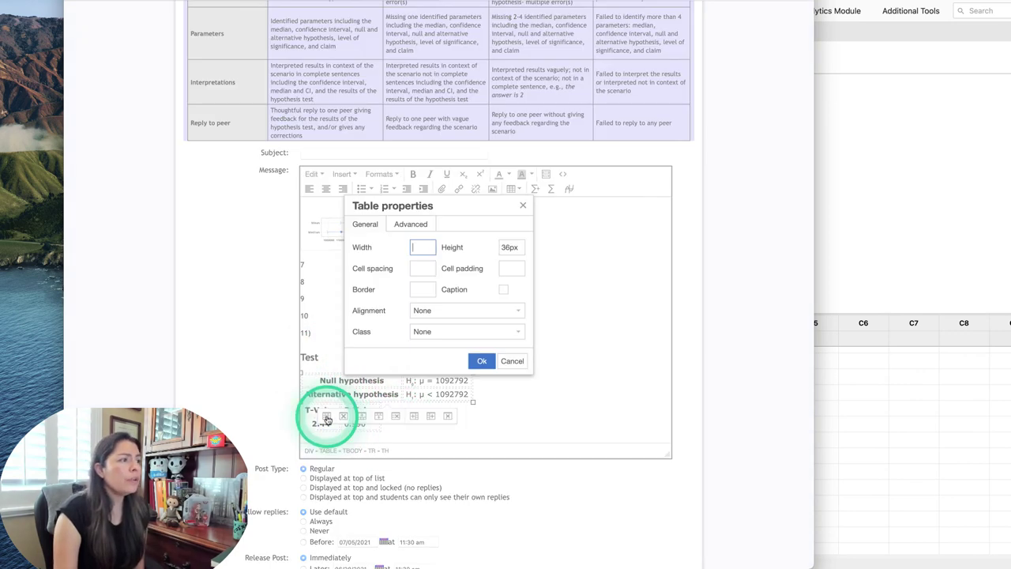
pyautogui.click(431, 331)
pyautogui.click(433, 364)
pyautogui.click(483, 362)
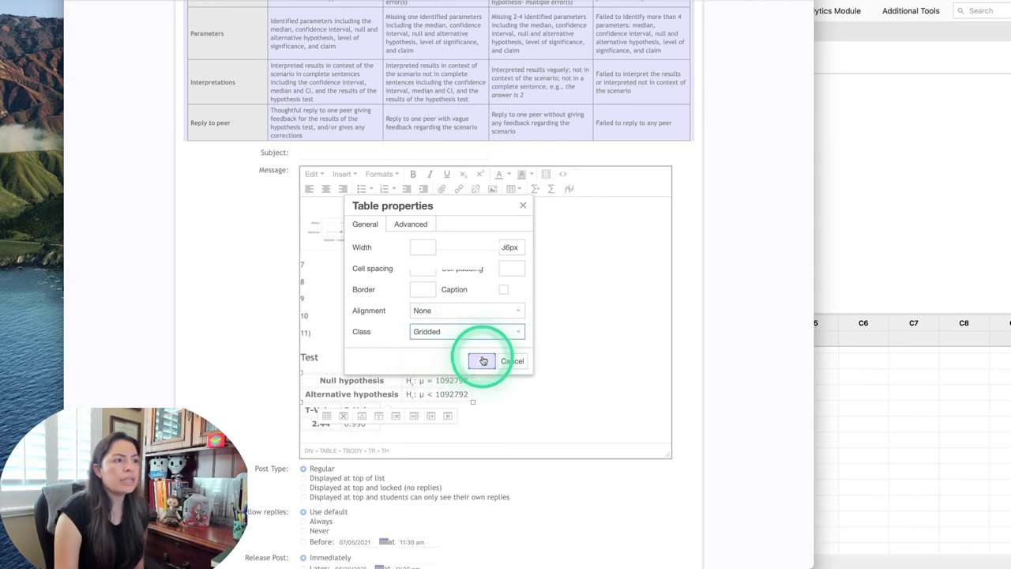
pyautogui.click(478, 413)
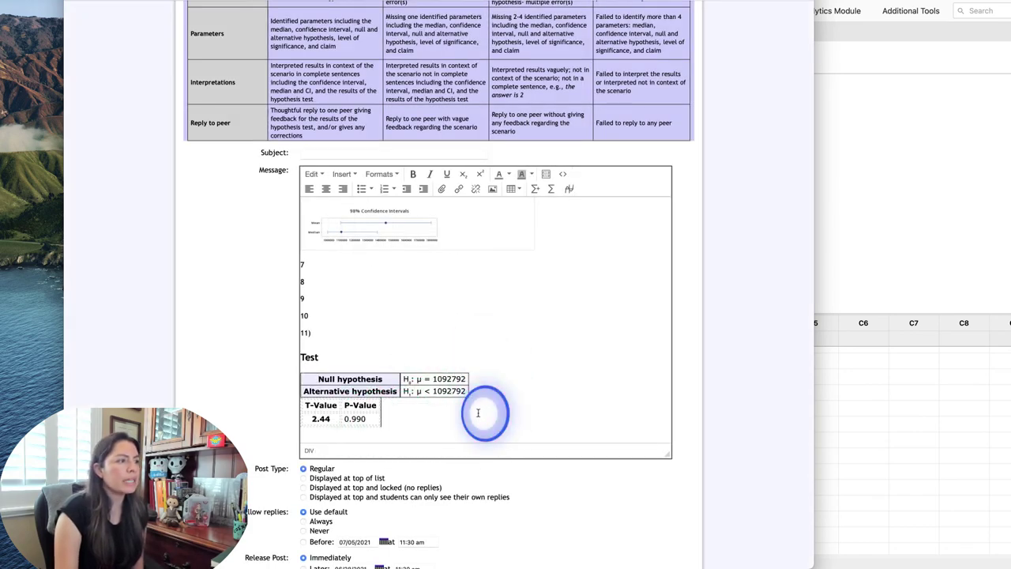
# Give the T-Value/P-Value table the Gridded table class.
pyautogui.click(350, 413)
pyautogui.click(310, 384)
pyautogui.click(435, 333)
pyautogui.click(445, 365)
pyautogui.click(484, 360)
pyautogui.click(467, 407)
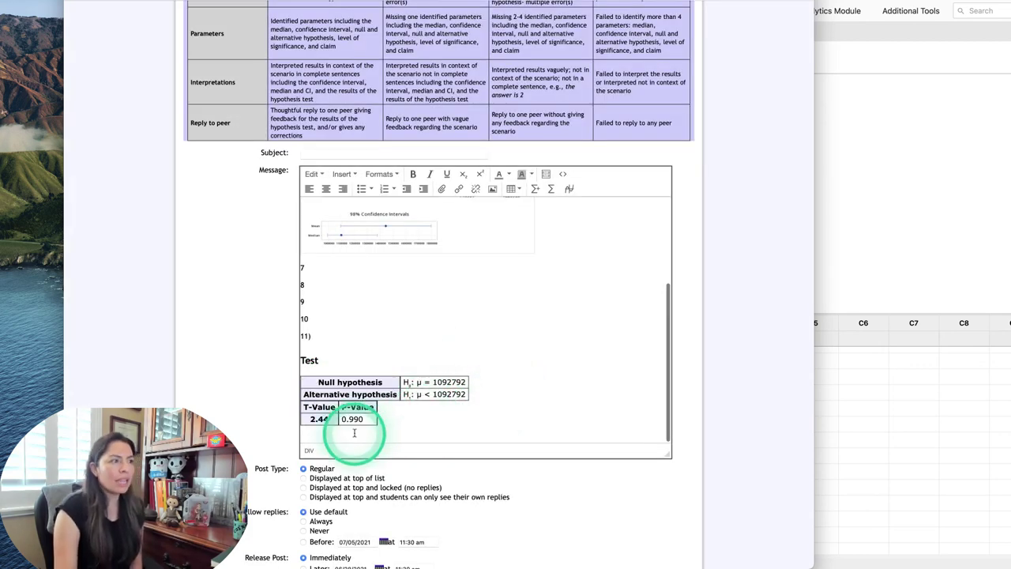
pyautogui.click(308, 361)
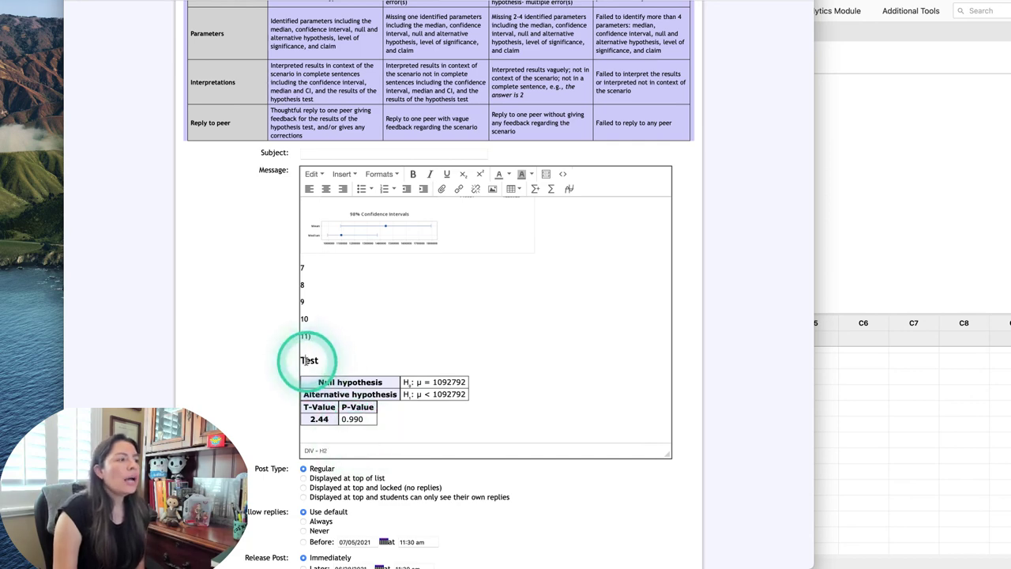
pyautogui.click(814, 286)
# Compare the draft with the posted example reply, then review the reply editor again.
pyautogui.click(581, 176)
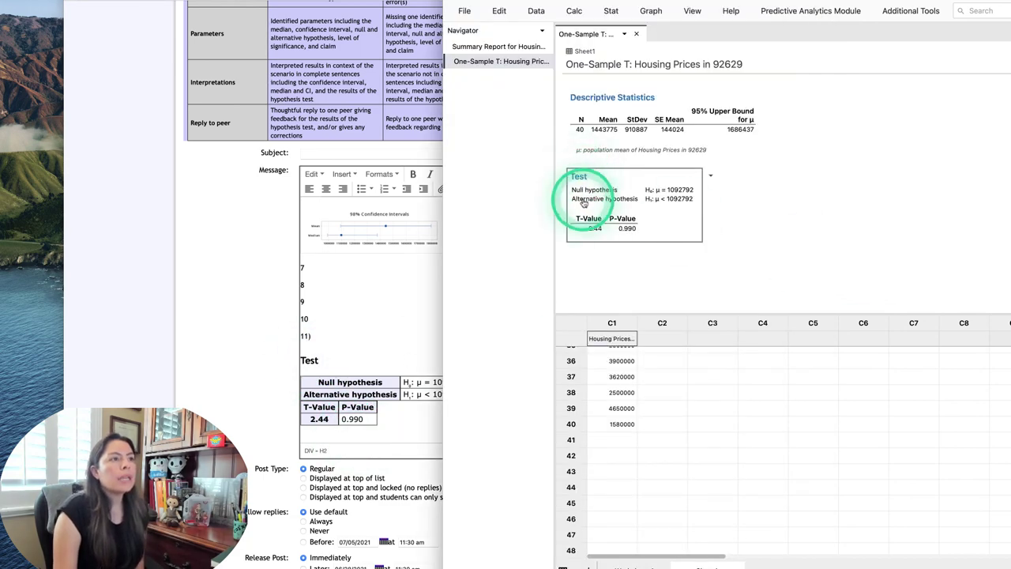
pyautogui.click(340, 378)
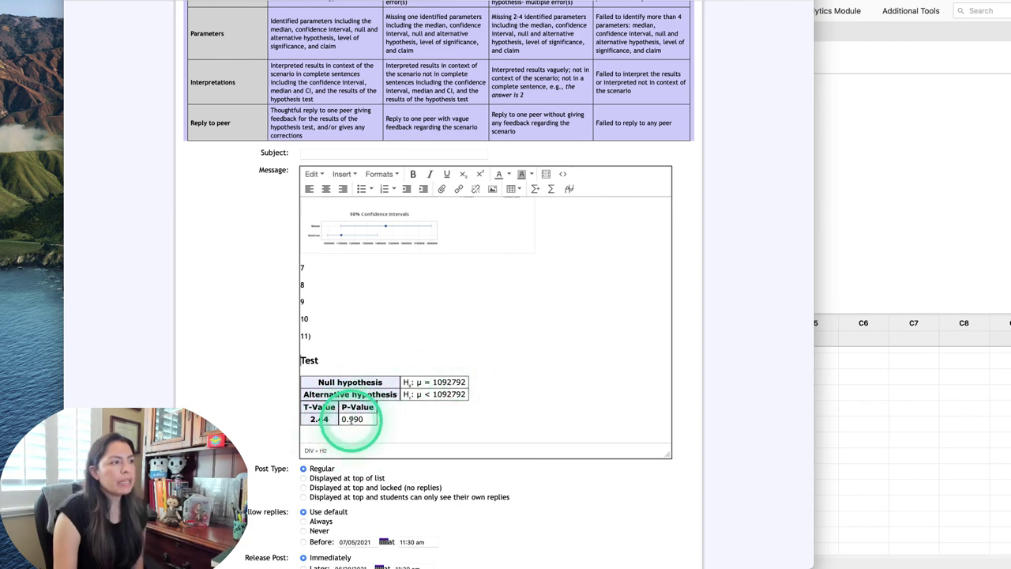
pyautogui.click(269, 6)
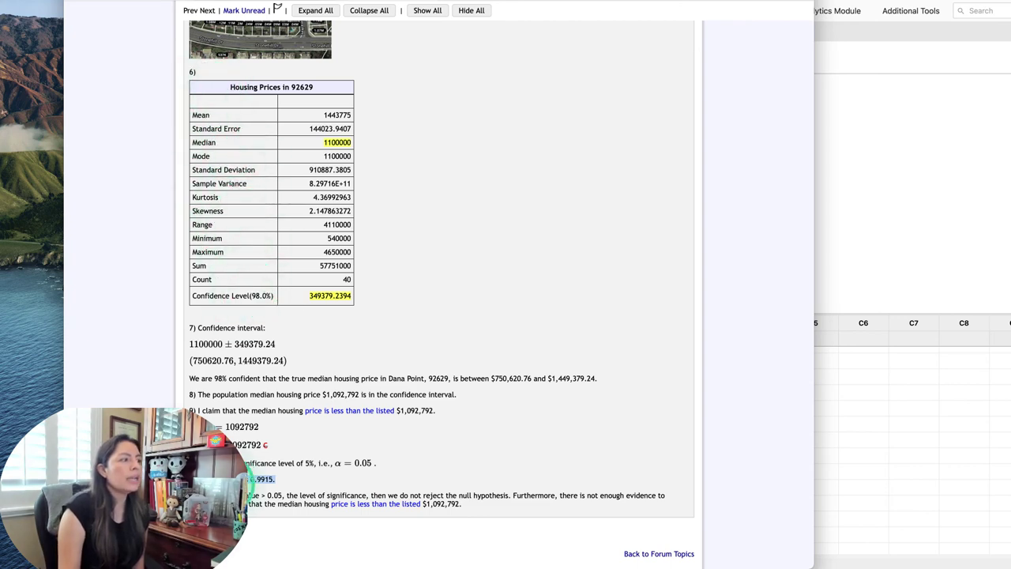
pyautogui.click(534, 2)
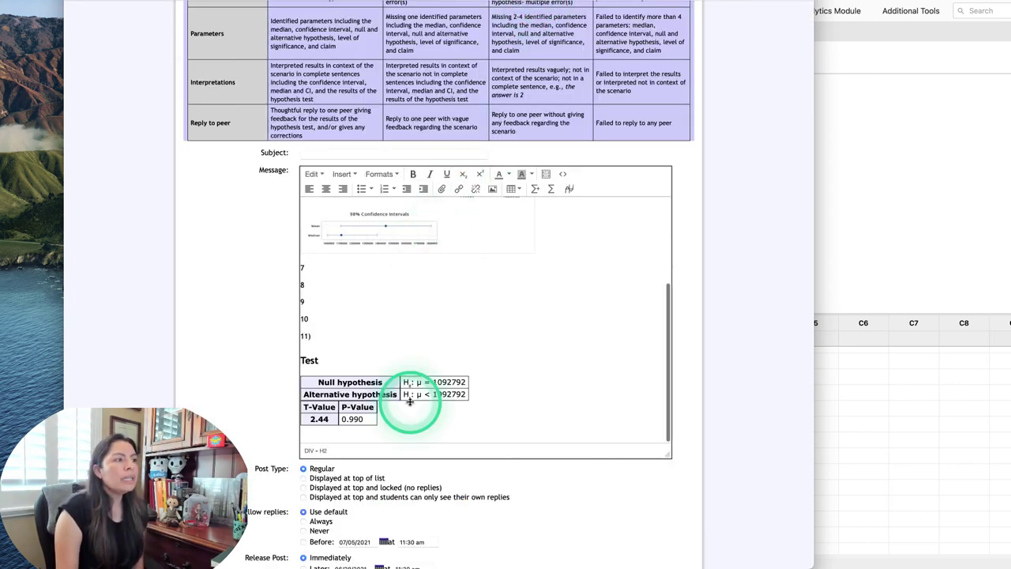
pyautogui.scroll(3, 350, 323)
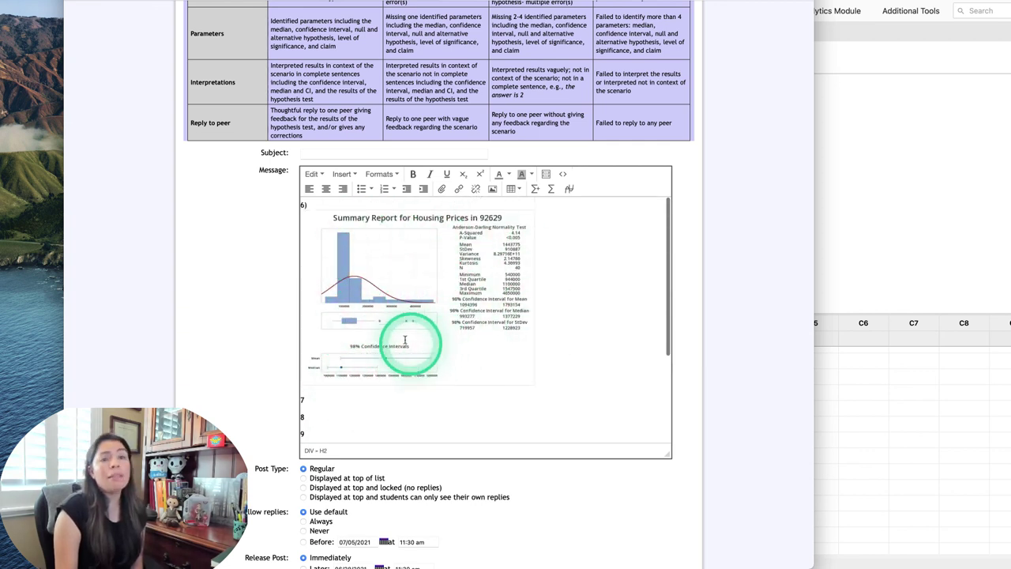
pyautogui.scroll(-5, 458, 332)
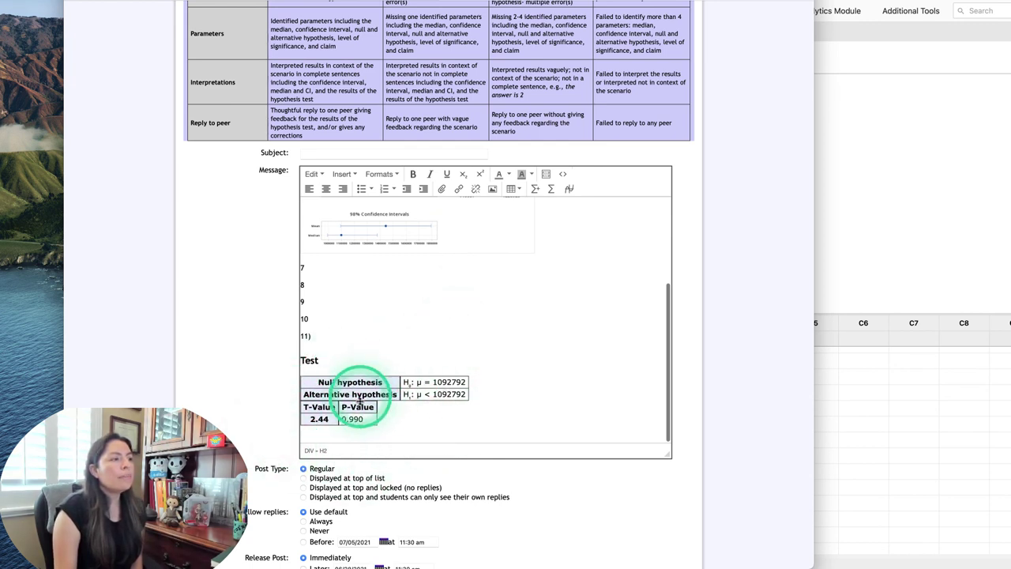
# Show the One-Sample T output for Housing Prices in 92629, with Stat > Basic Statistics opened and closed unused.
pyautogui.click(845, 219)
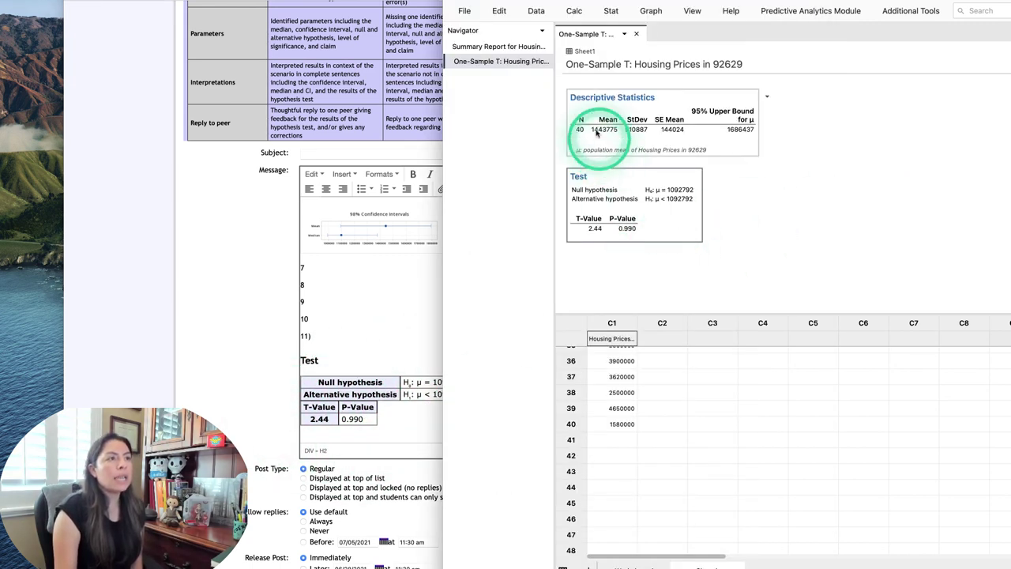
pyautogui.click(611, 11)
pyautogui.click(623, 32)
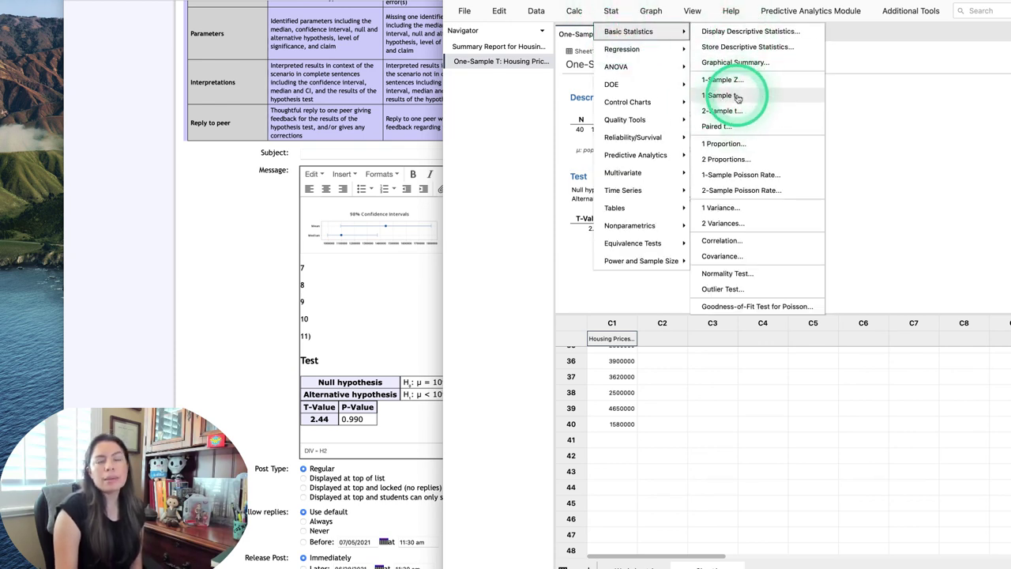
pyautogui.click(861, 104)
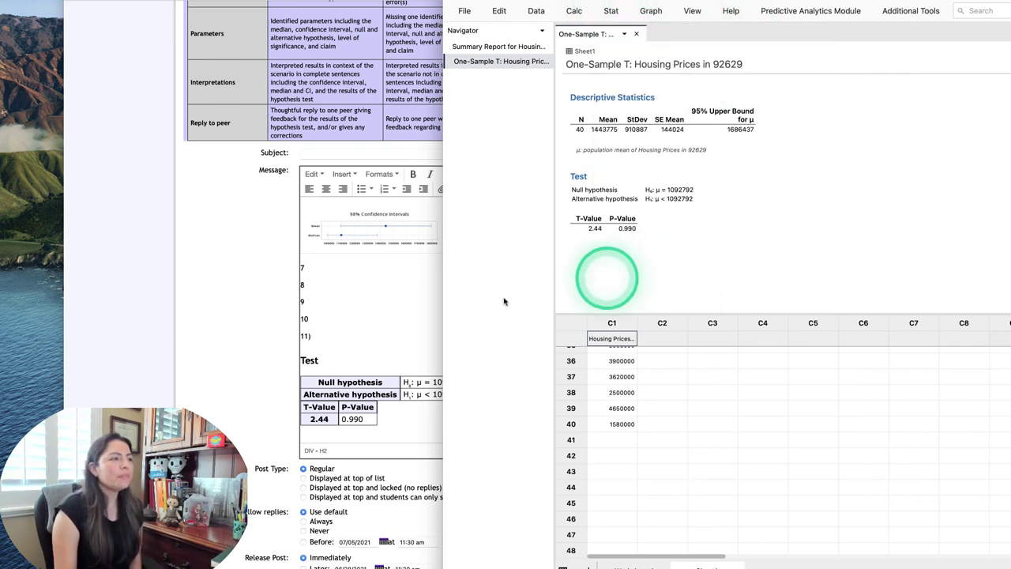